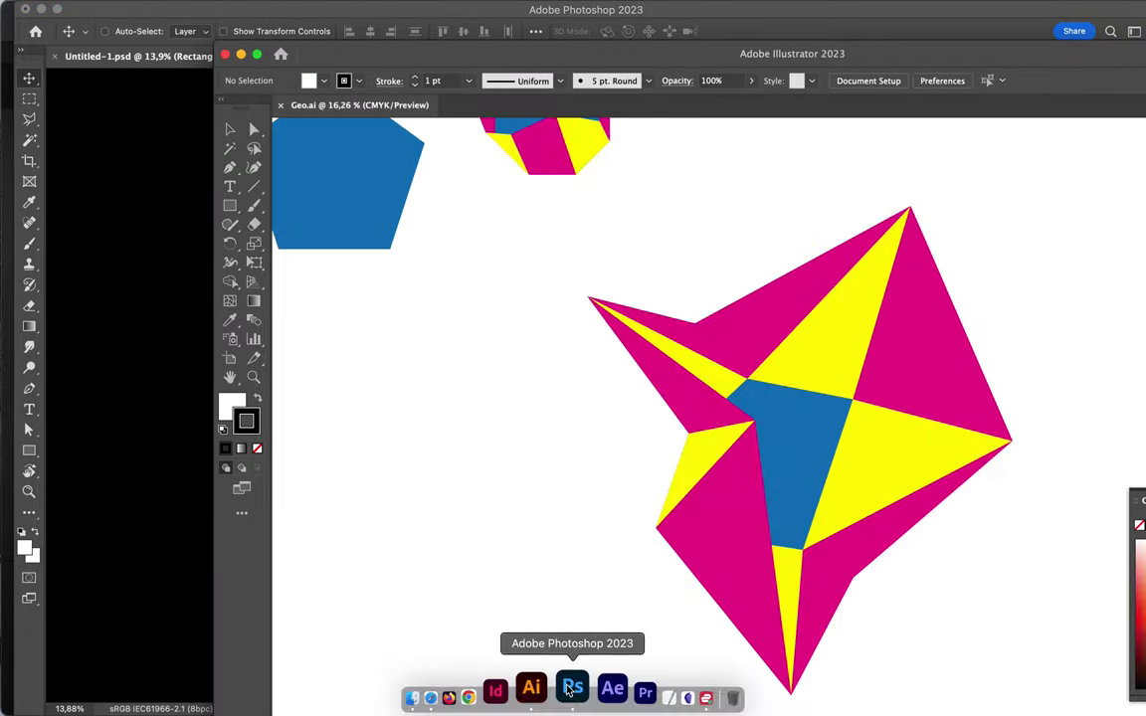
# Drag five of the star's anchor points with Direct Selection to form an elongated shard.
pyautogui.scroll(3, 545, 467)
pyautogui.press('a')
pyautogui.moveTo(497, 313)
pyautogui.mouseDown()
pyautogui.moveTo(567, 335)
pyautogui.moveTo(544, 229)
pyautogui.mouseUp()
pyautogui.moveTo(487, 476); pyautogui.dragTo(472, 411)
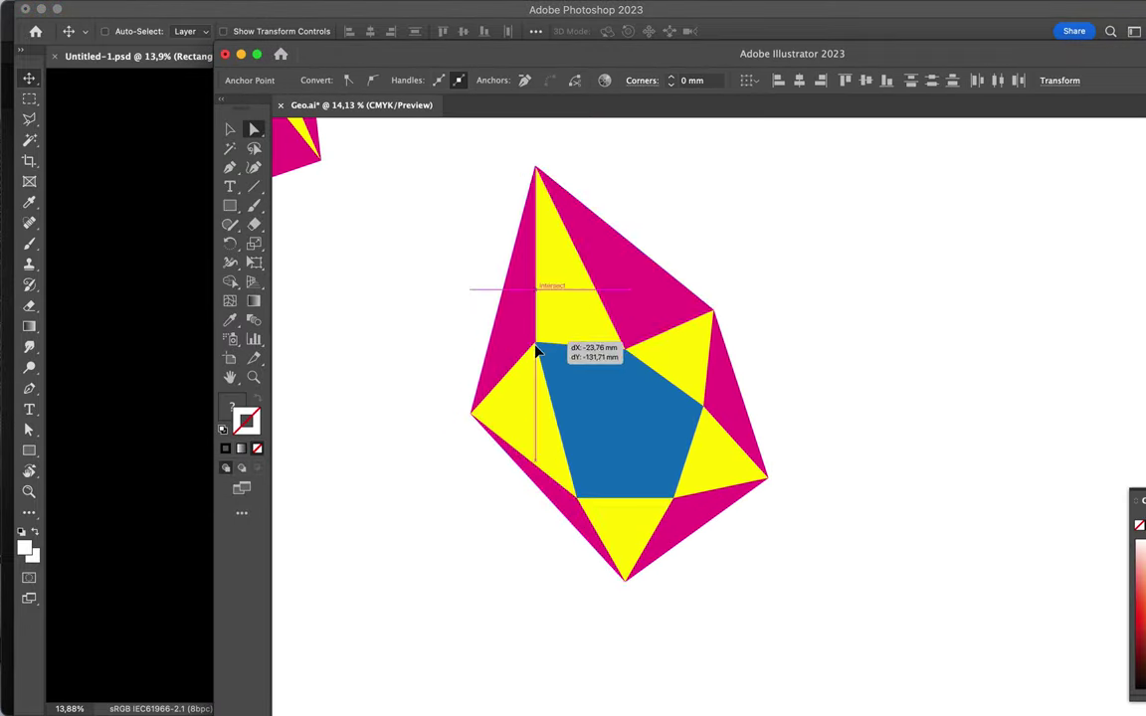
pyautogui.moveTo(624, 580); pyautogui.dragTo(590, 443)
pyautogui.moveTo(766, 477); pyautogui.dragTo(756, 636)
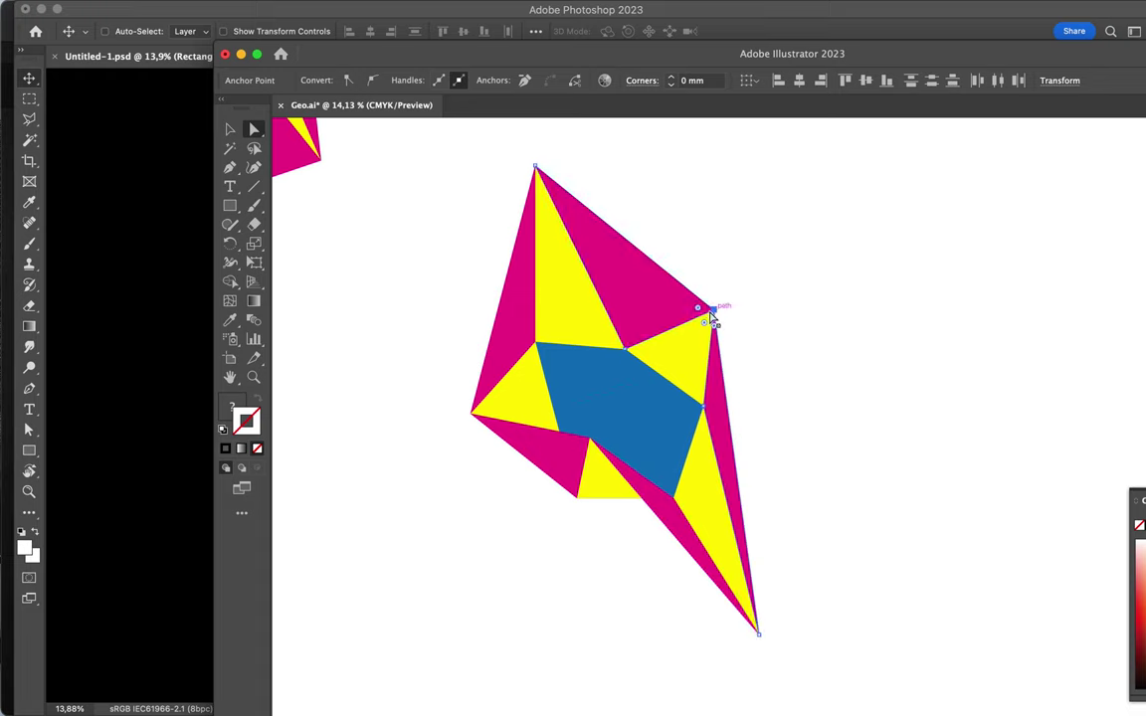
pyautogui.moveTo(707, 318); pyautogui.dragTo(683, 403)
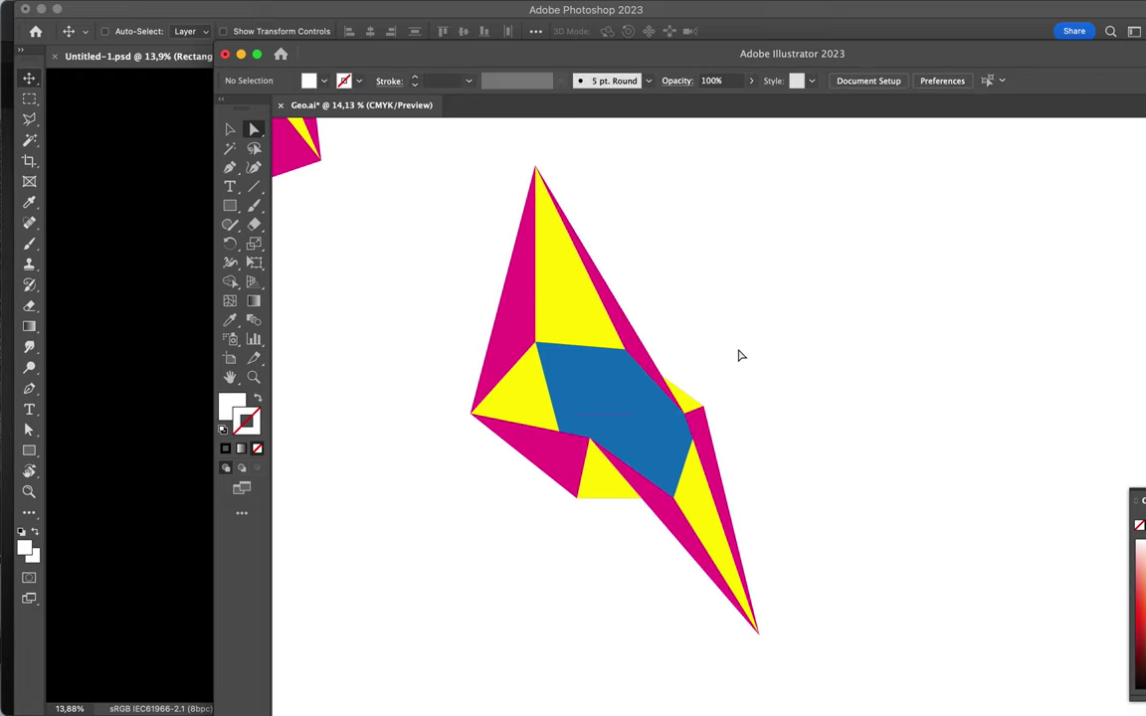
# Copy the whole shard artwork and paste it onto the Photoshop poster as a smart object.
pyautogui.press('super+a')
pyautogui.press('super+c')
pyautogui.press('super+Tab')
pyautogui.press('super+v')
pyautogui.press('Return')
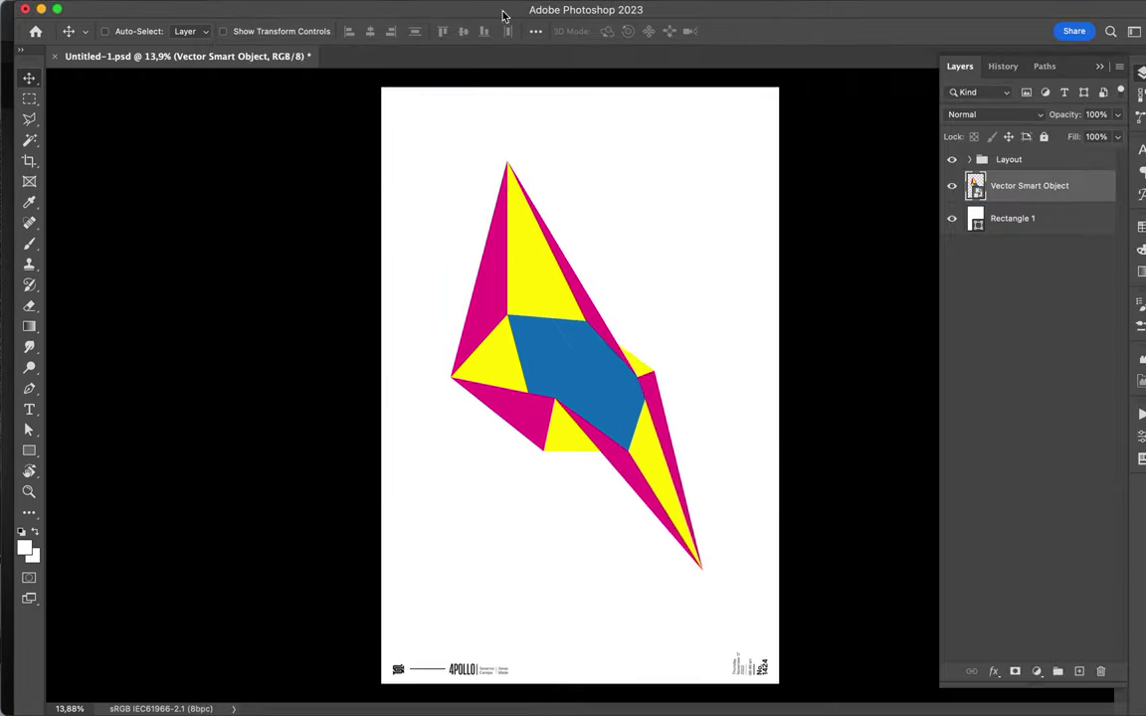
# Start a Polygonal Lasso selection with points at the artwork's first two vertices.
pyautogui.scroll(3, 592, 289)
pyautogui.scroll(3, 283, 251)
pyautogui.press('l')
pyautogui.scroll(5, 885, 358)
pyautogui.scroll(5, 653, 325)
pyautogui.click(524, 181)
pyautogui.moveTo(644, 115); pyautogui.dragTo(210, 237)
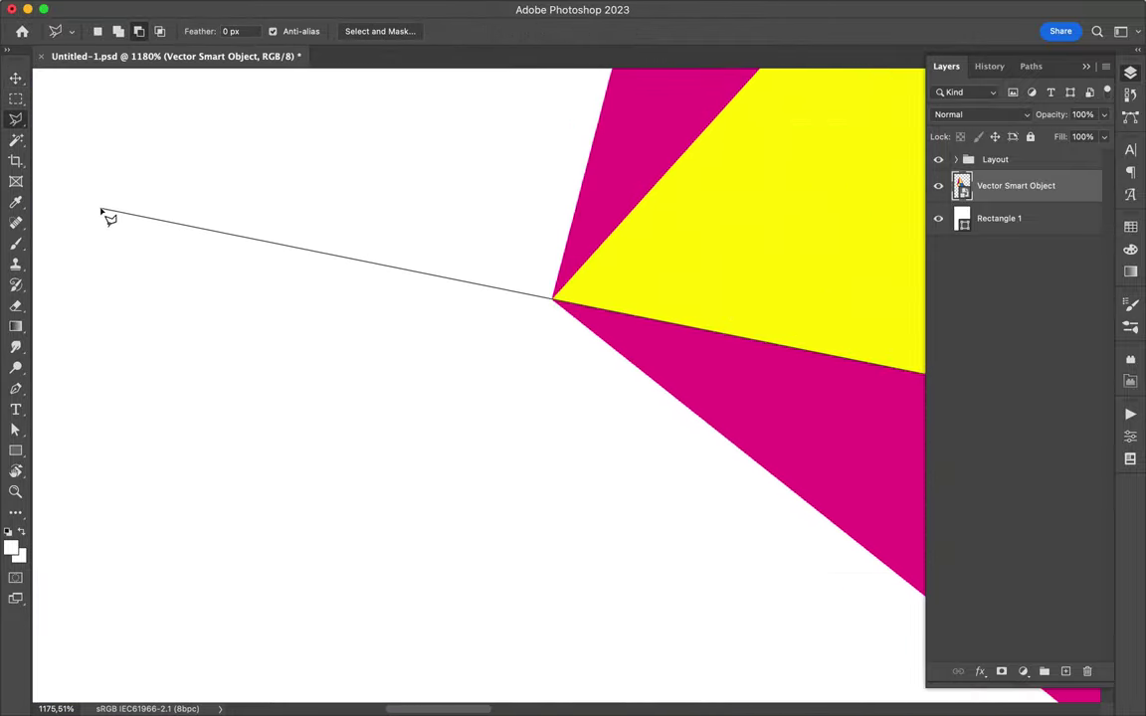
pyautogui.click(102, 212)
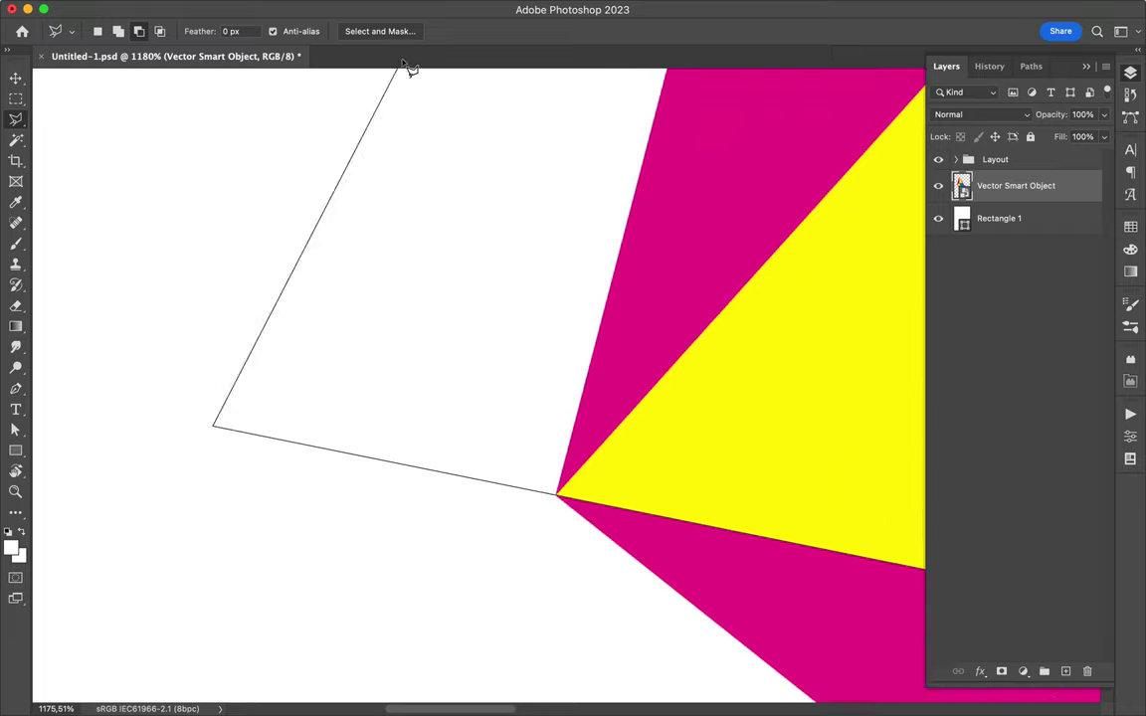
# Zoom and pan around the artwork to locate the next edges for the selection.
pyautogui.scroll(-8, 125, 542)
pyautogui.scroll(-2, 439, 538)
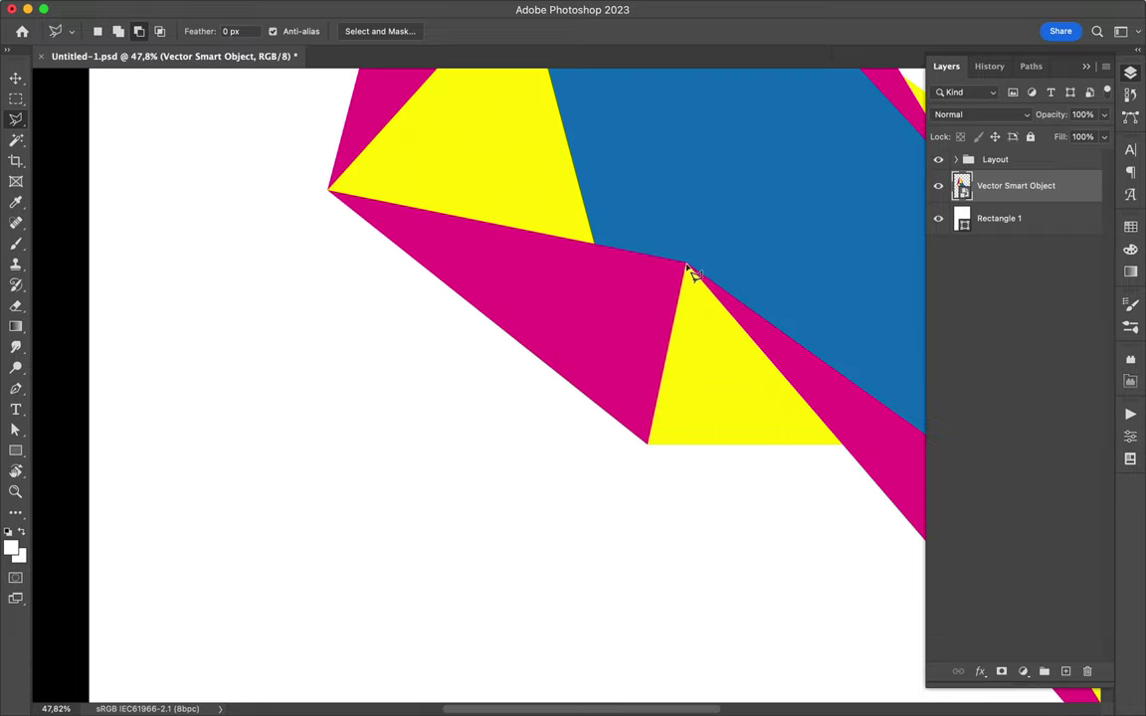
pyautogui.scroll(-3, 238, 640)
pyautogui.scroll(5, 238, 640)
pyautogui.scroll(-2, 659, 614)
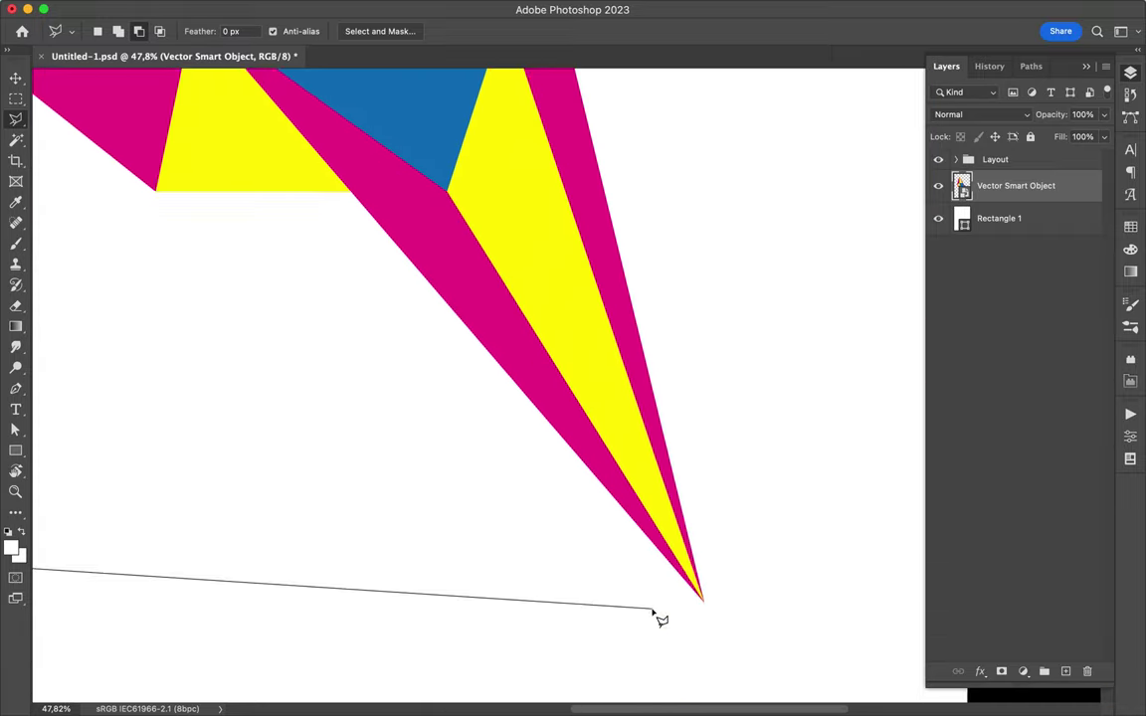
pyautogui.scroll(2, 560, 436)
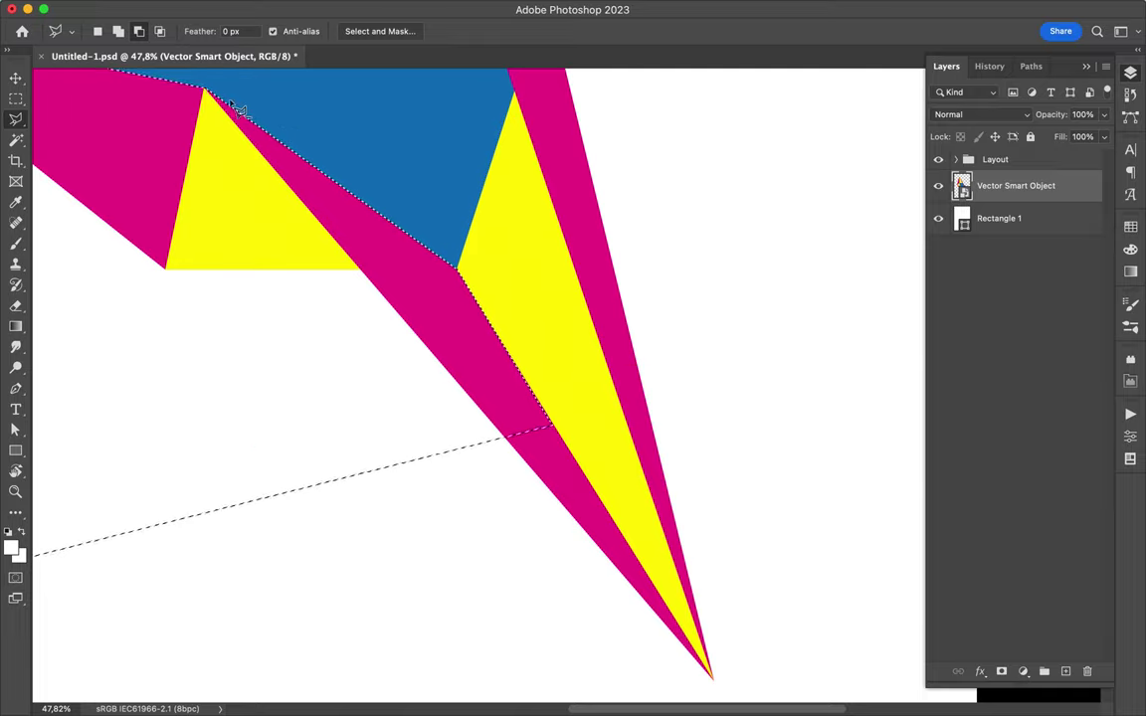
pyautogui.scroll(5, 239, 111)
pyautogui.scroll(3, 245, 116)
pyautogui.scroll(-3, 409, 404)
pyautogui.scroll(3, 430, 426)
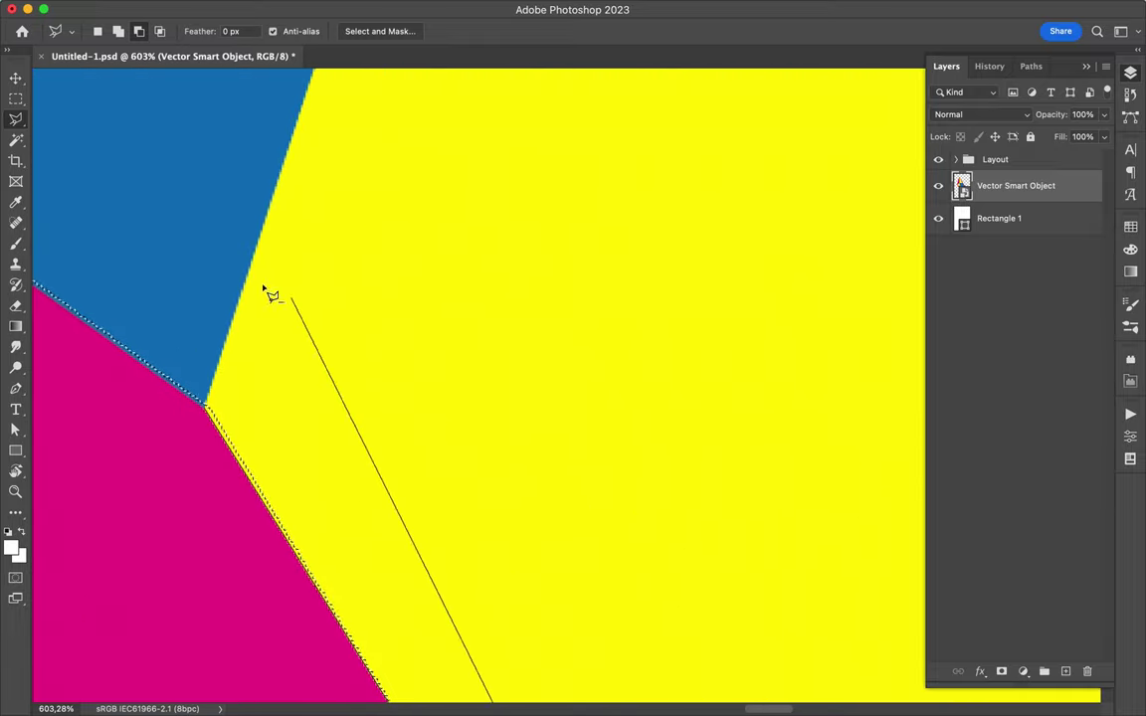
pyautogui.scroll(-3, 212, 416)
pyautogui.scroll(3, 239, 433)
pyautogui.hscroll(3, 458, 298)
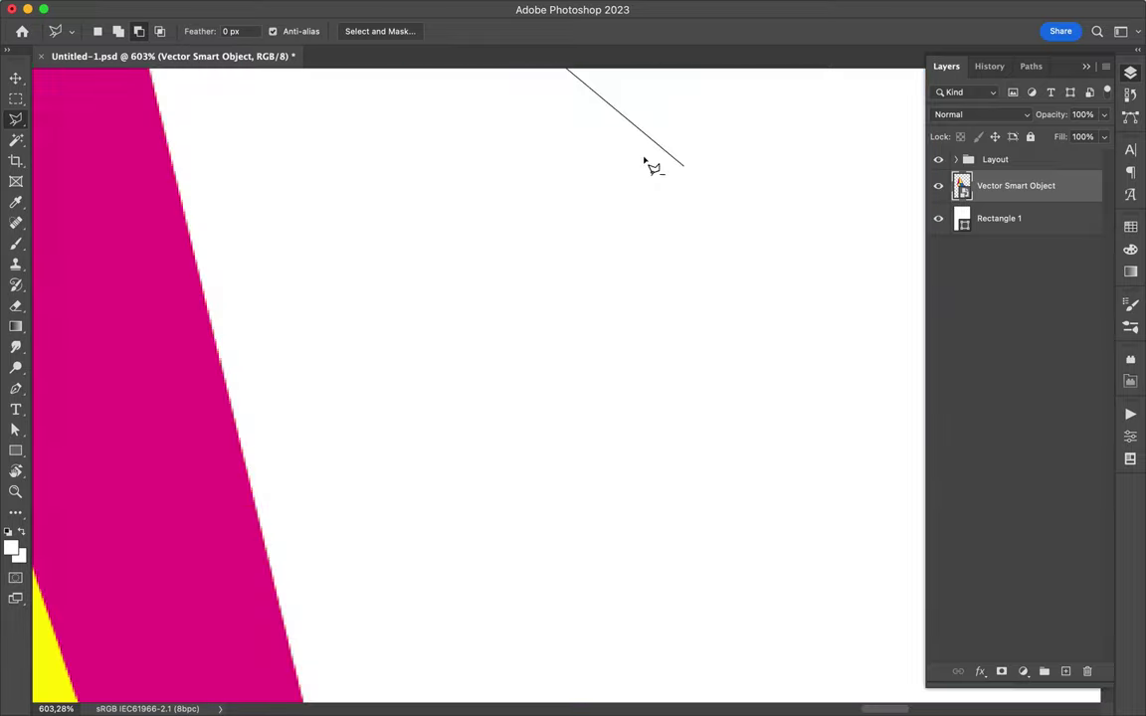
pyautogui.hscroll(-2, 652, 167)
pyautogui.scroll(-2, 644, 159)
pyautogui.scroll(3, 577, 295)
pyautogui.scroll(3, 577, 317)
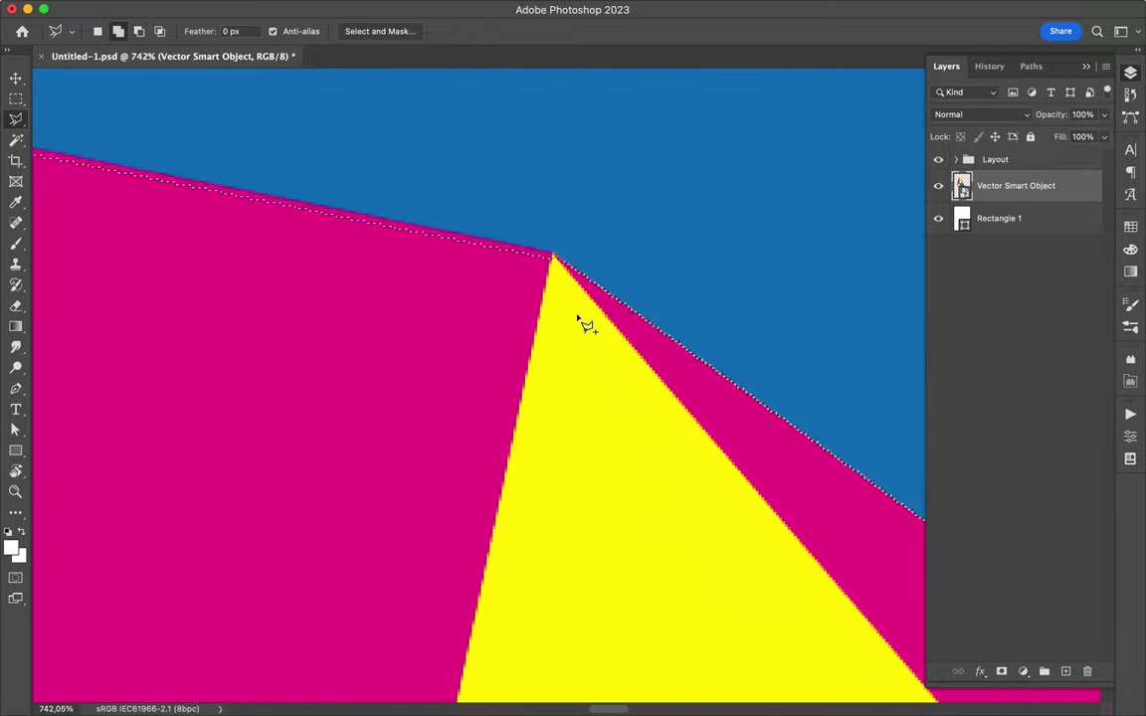
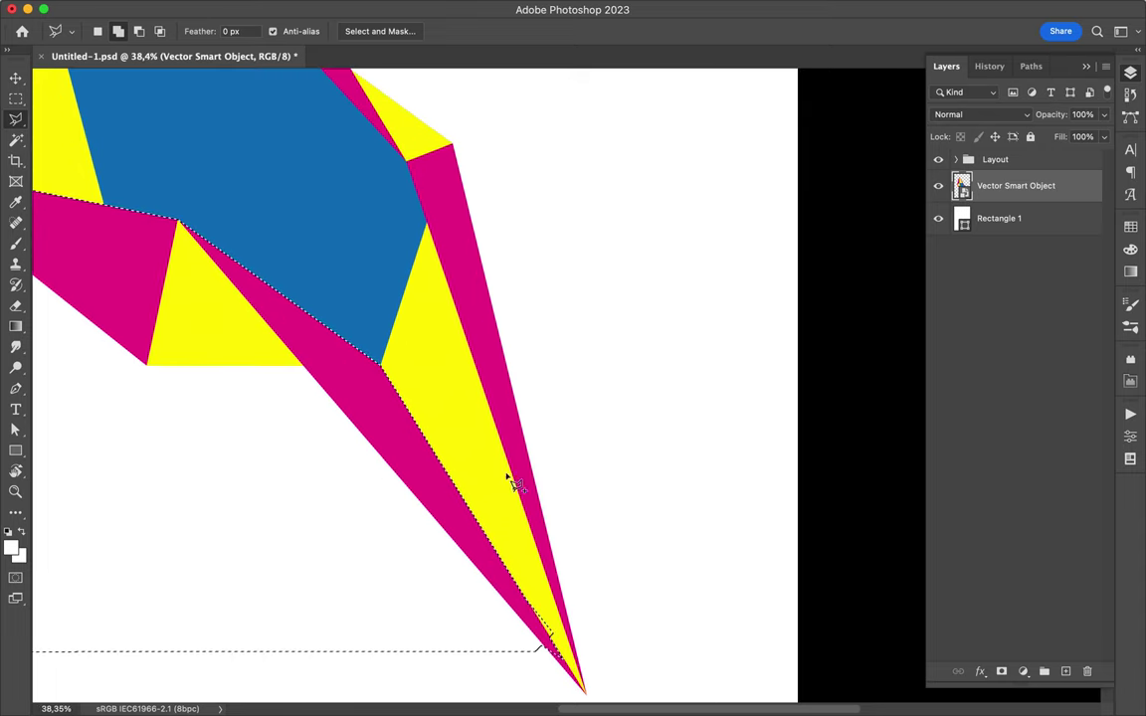
# Fill the traced polygon selection with black on Layer 1, deselect, and hide Layer 1.
pyautogui.scroll(1, 487, 368)
pyautogui.scroll(5, 416, 225)
pyautogui.scroll(5, 259, 149)
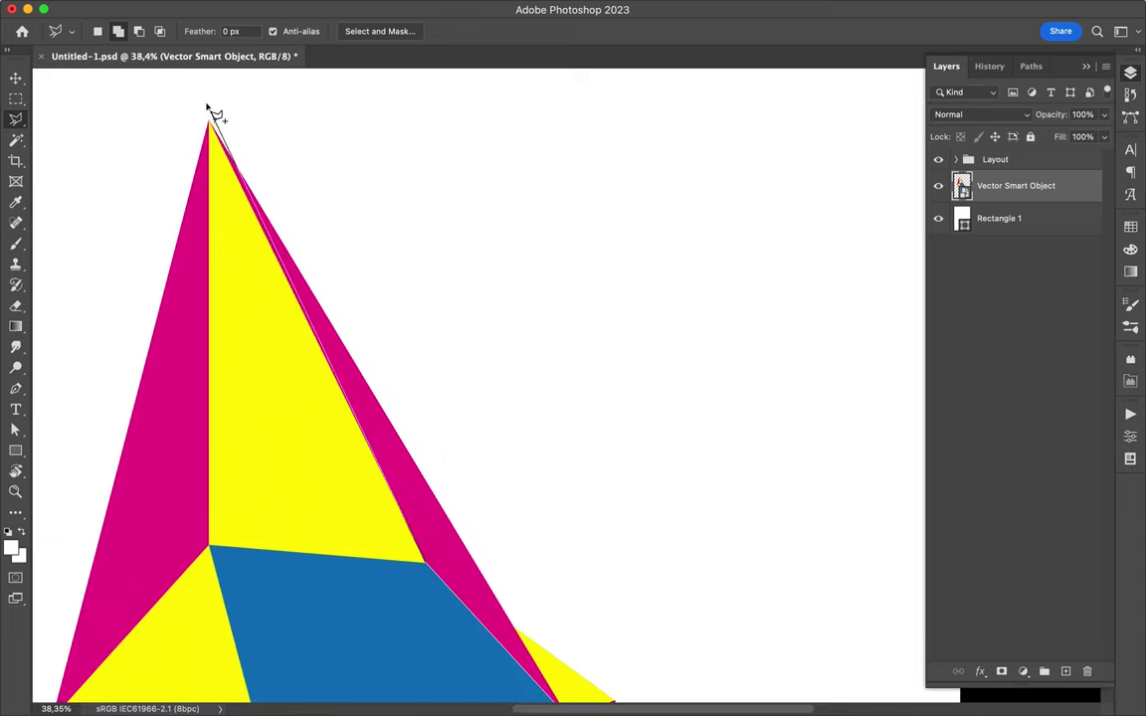
pyautogui.scroll(-5, 597, 269)
pyautogui.scroll(-3, 651, 418)
pyautogui.scroll(5, 511, 396)
pyautogui.scroll(-1, 509, 393)
pyautogui.scroll(1, 557, 383)
pyautogui.scroll(3, 210, 187)
pyautogui.hscroll(-5, 210, 187)
pyautogui.hscroll(-3, 210, 187)
pyautogui.scroll(-5, 196, 147)
pyautogui.hscroll(5, 196, 147)
pyautogui.scroll(-5, 686, 264)
pyautogui.hscroll(3, 880, 370)
pyautogui.hscroll(-5, 880, 370)
pyautogui.hscroll(5, 759, 467)
pyautogui.scroll(5, 761, 469)
pyautogui.hscroll(-3, 761, 468)
pyautogui.scroll(2, 761, 468)
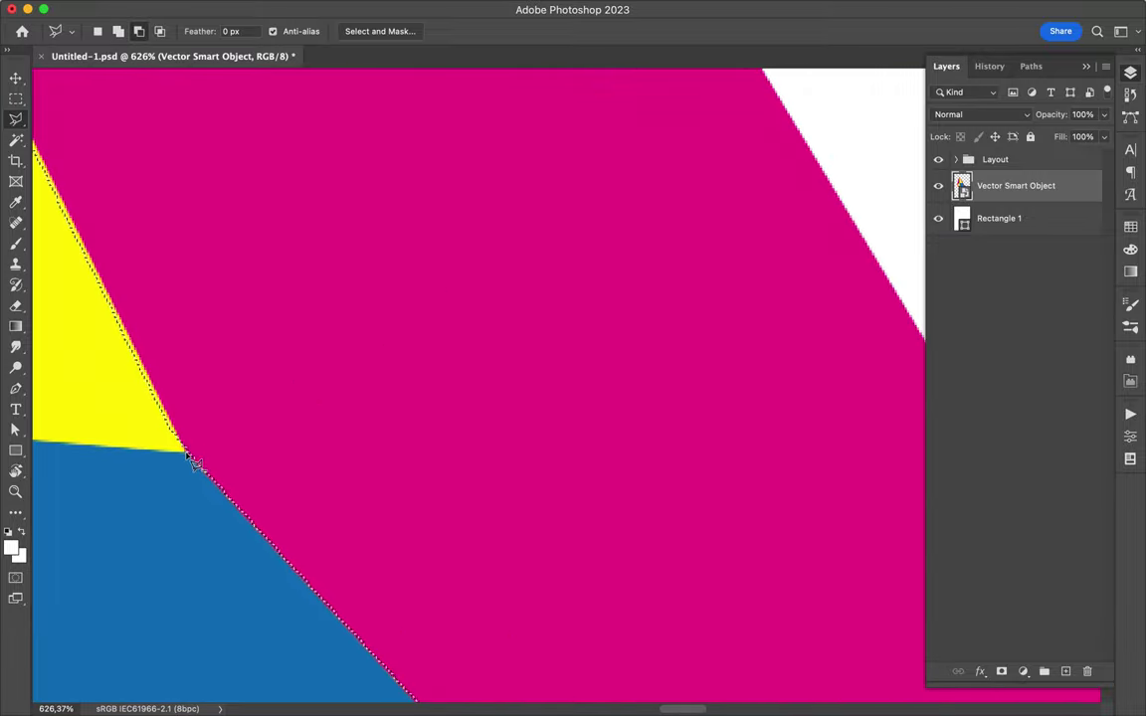
pyautogui.scroll(3, 187, 455)
pyautogui.hscroll(-3, 187, 455)
pyautogui.scroll(-2, 187, 455)
pyautogui.scroll(5, 196, 465)
pyautogui.scroll(3, 87, 187)
pyautogui.scroll(-5, 76, 169)
pyautogui.hscroll(5, 61, 258)
pyautogui.scroll(5, 62, 261)
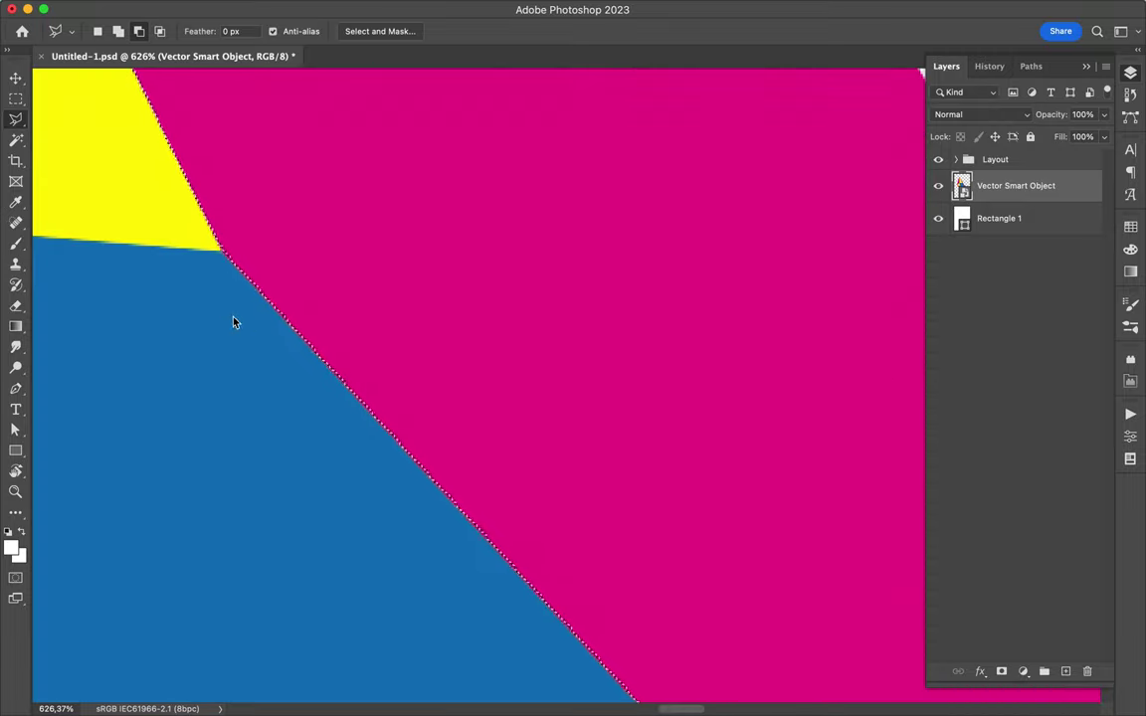
pyautogui.press('super+0')
pyautogui.press('g')
pyautogui.hotkey('shift', 'g')
pyautogui.click(555, 529)
pyautogui.hotkey('ctrl', 'd')
pyautogui.click(938, 185)
# Open the finished GEO #8 poster PSD from the 16-1423 Geo 8 folder.
pyautogui.press('m')
pyautogui.click(453, 701)
pyautogui.doubleClick(741, 174)
# Paint Layer 2's mask with a brush preset so the checker half-circle sits inside the blue shape.
pyautogui.press('v')
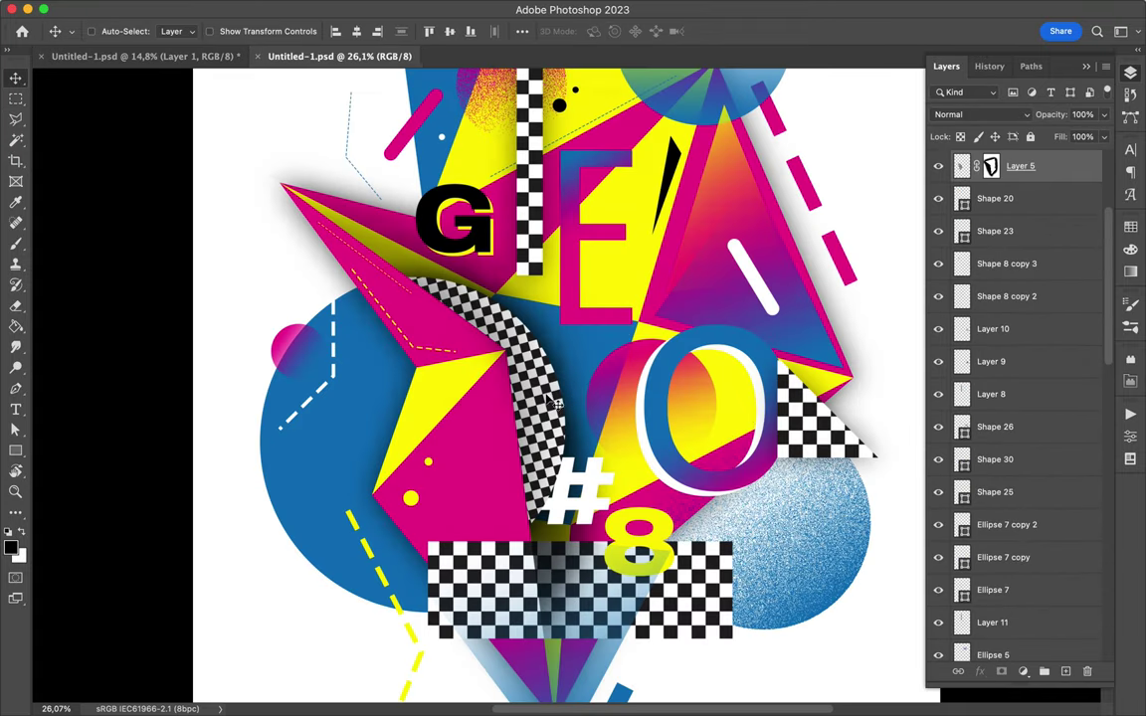
pyautogui.moveTo(984, 159); pyautogui.dragTo(1086, 671)
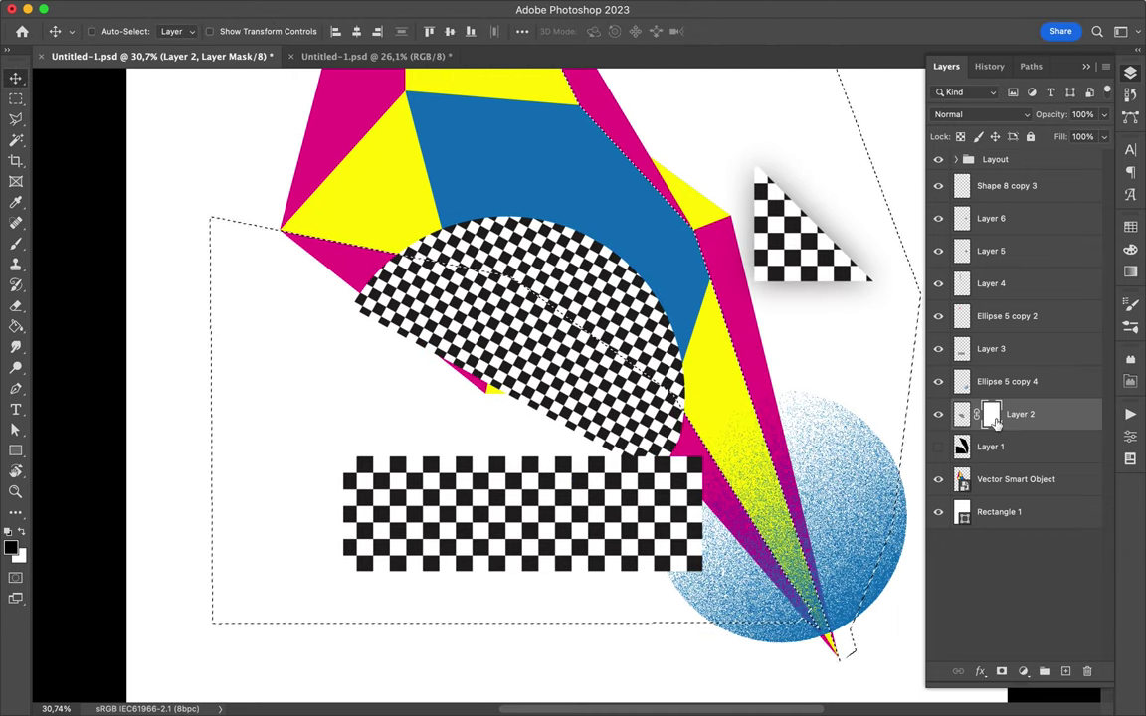
pyautogui.rightClick(614, 233)
pyautogui.doubleClick(686, 478)
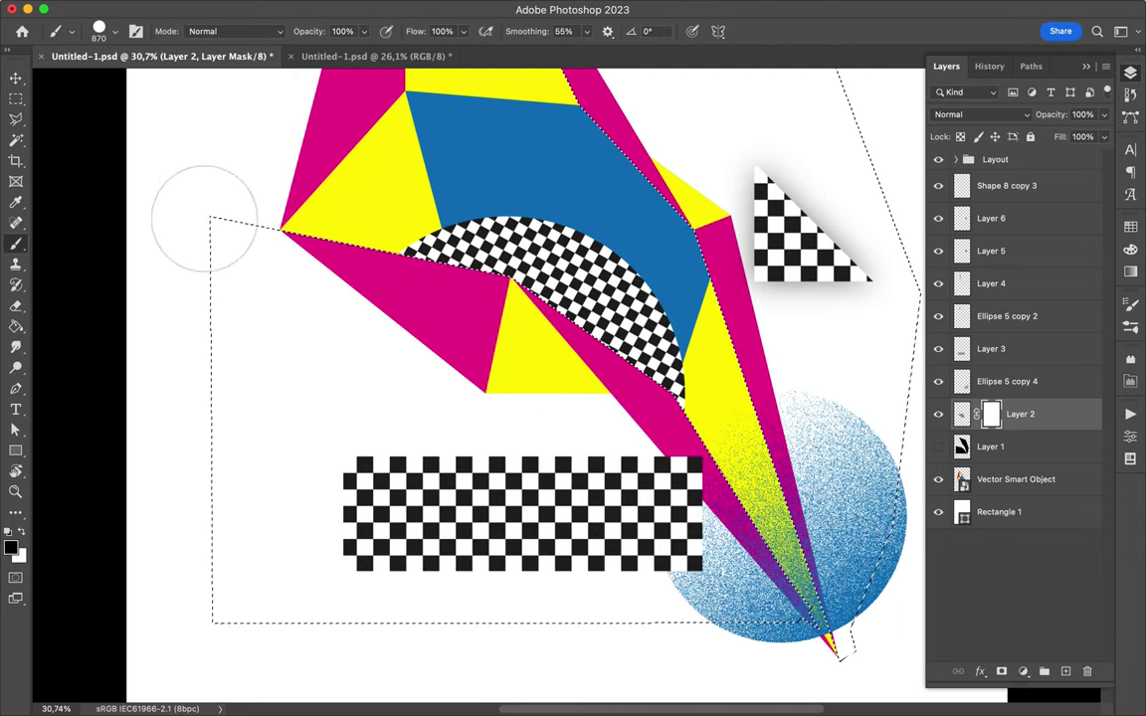
pyautogui.hotkey('ctrl', 'd')
# Fill the arch black on a new Layer 8 and soften it with Gaussian Blur.
pyautogui.press('v')
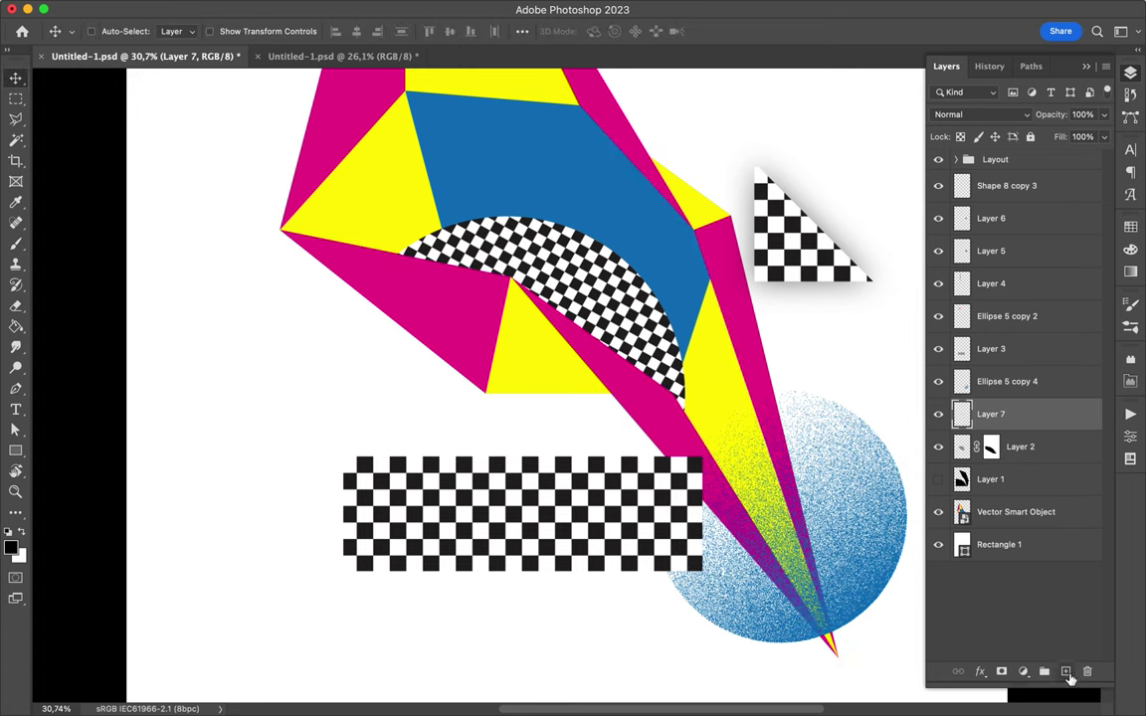
pyautogui.click(1065, 672)
pyautogui.moveTo(596, 274); pyautogui.dragTo(735, 268)
pyautogui.click(369, 9)
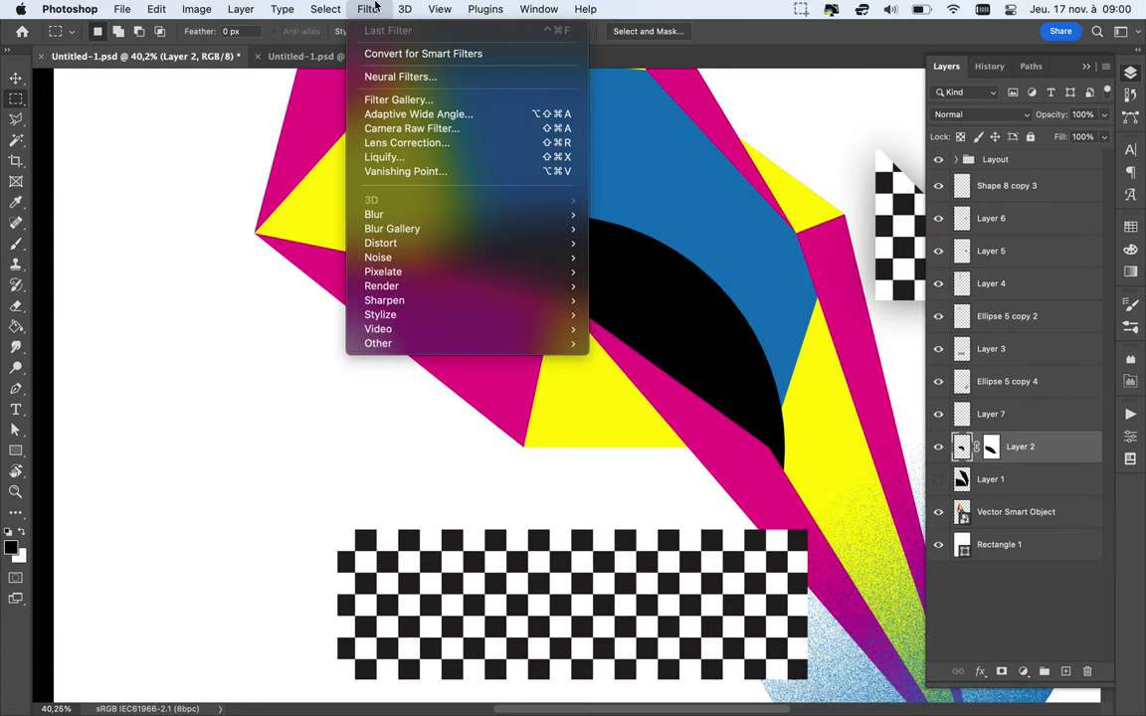
pyautogui.click(676, 272)
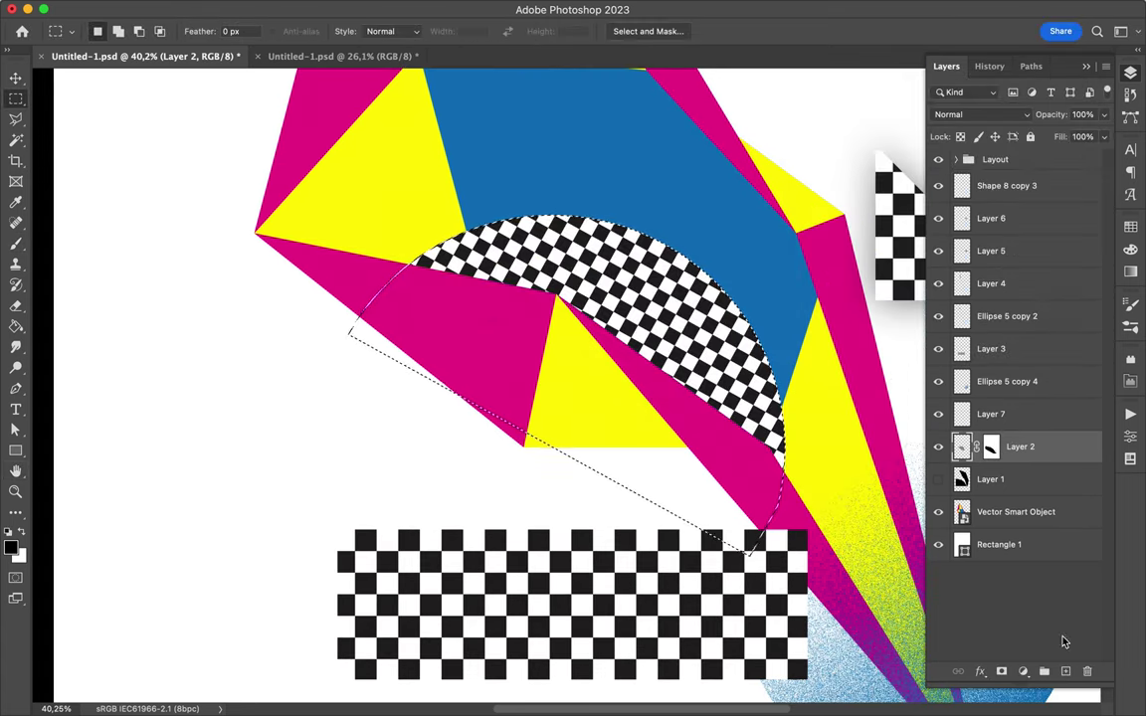
pyautogui.click(373, 9)
pyautogui.moveTo(374, 214)
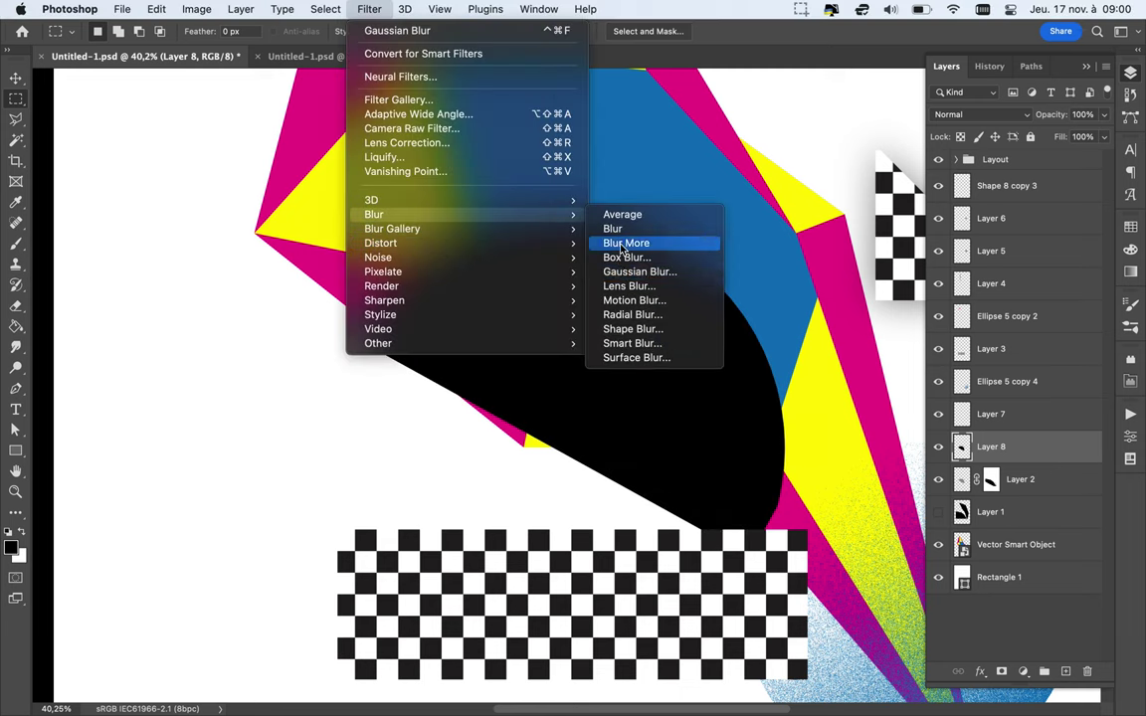
pyautogui.click(637, 276)
pyautogui.press('Return')
# Move the blurred Layer 8 below Layer 2 and copy Layer 2's mask onto it.
pyautogui.moveTo(1031, 446); pyautogui.dragTo(984, 494)
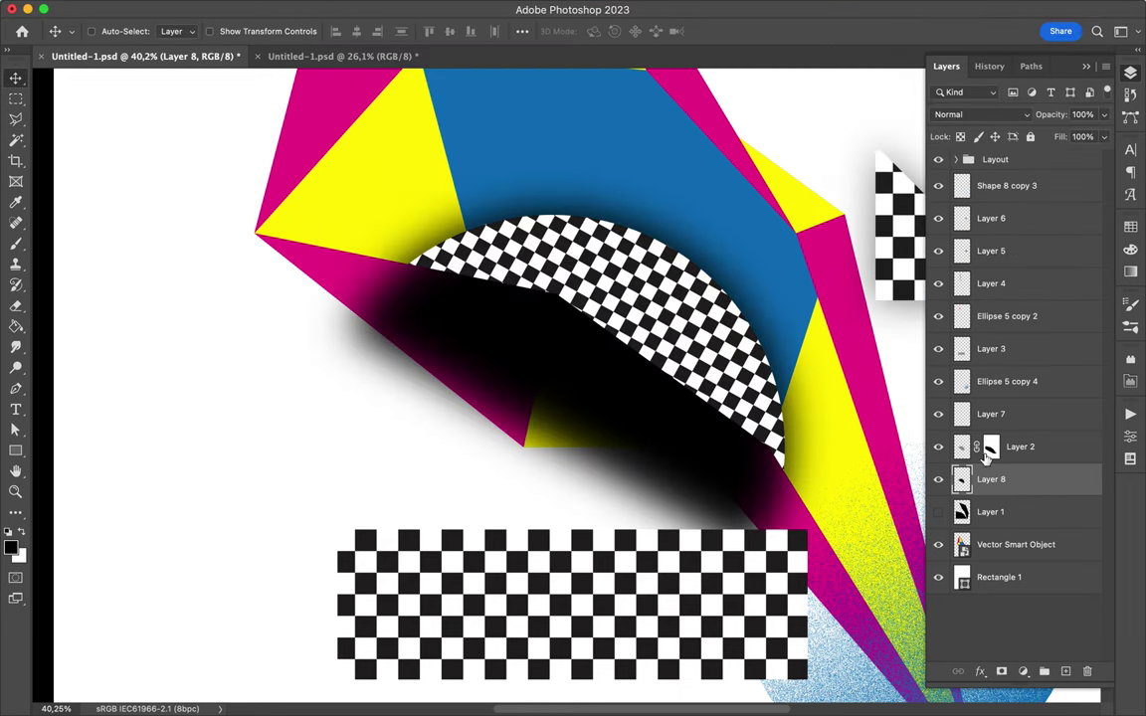
pyautogui.moveTo(990, 450); pyautogui.dragTo(991, 479)
pyautogui.scroll(-2, 497, 398)
pyautogui.press('b')
pyautogui.rightClick(276, 306)
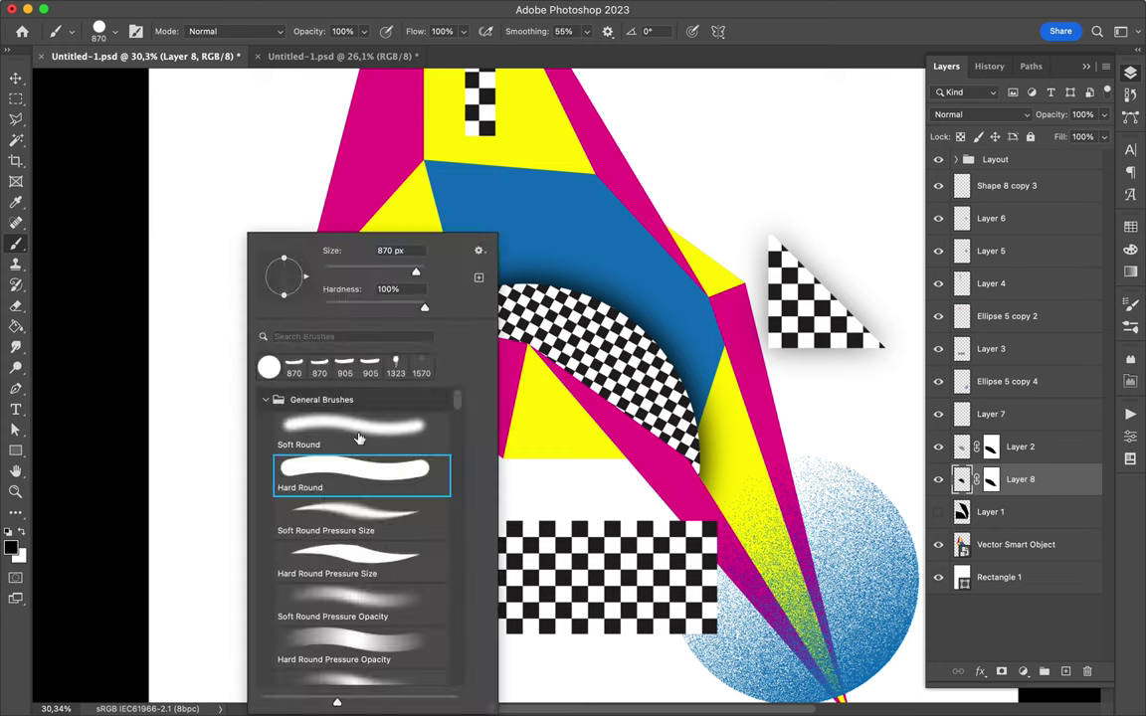
pyautogui.press('Escape')
pyautogui.scroll(-5, 635, 190)
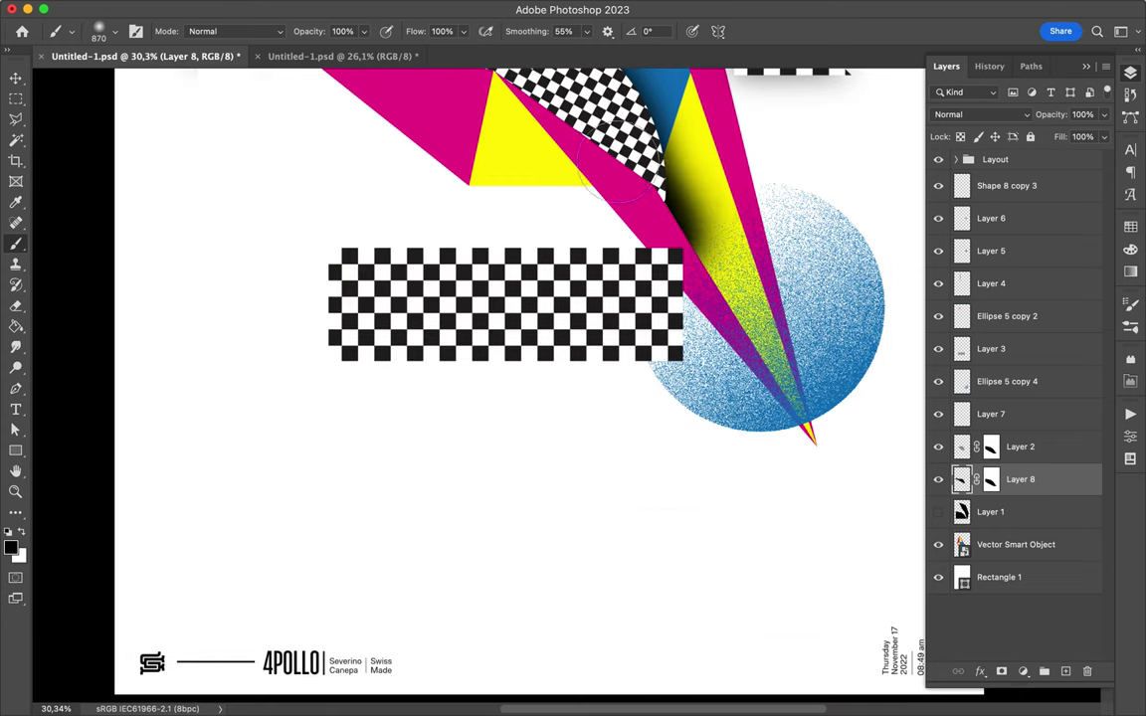
pyautogui.scroll(6, 596, 448)
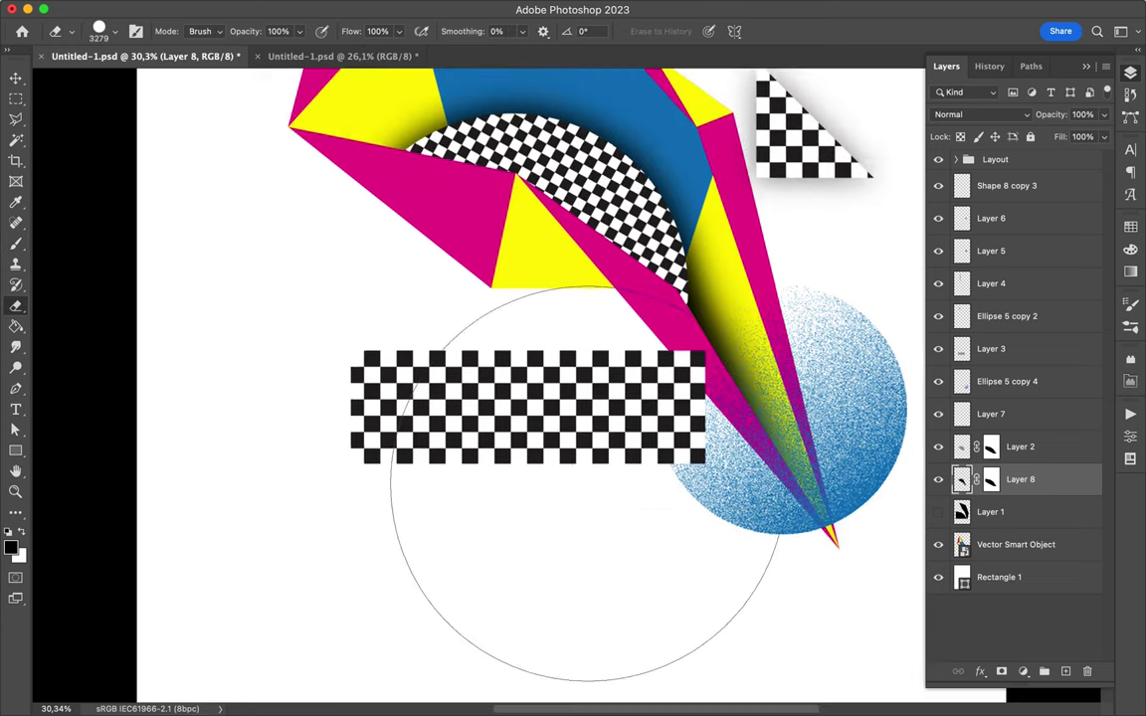
pyautogui.hscroll(-2, 597, 447)
pyautogui.press('b')
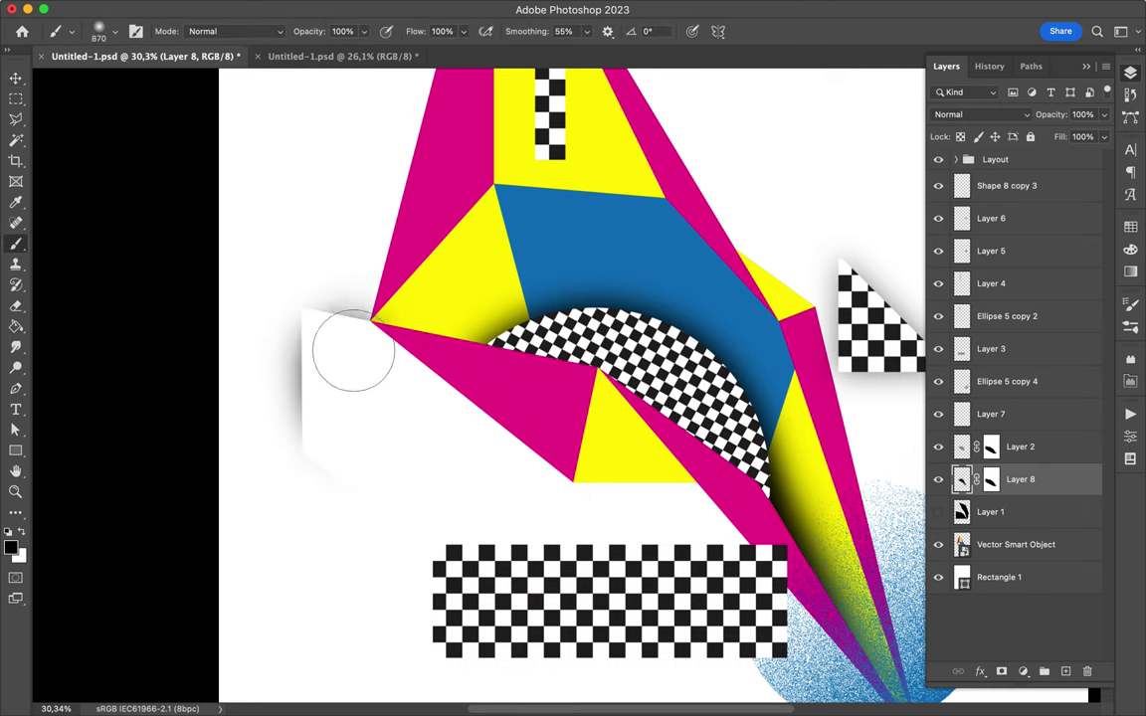
# Set the shadow layer to Multiply with its Fill lowered to 52%.
pyautogui.click(1103, 136)
pyautogui.moveTo(1099, 159); pyautogui.dragTo(1066, 159)
pyautogui.click(979, 114)
pyautogui.click(955, 169)
pyautogui.scroll(3, 512, 464)
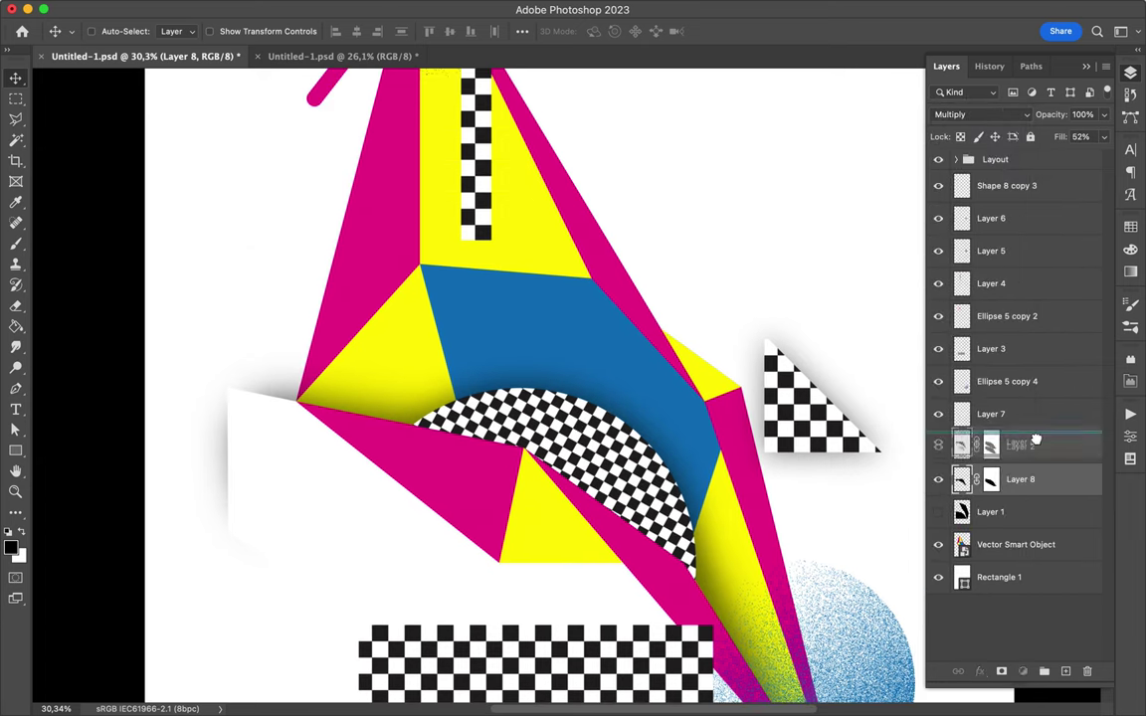
# Duplicate Layer 2 and Layer 8, discarding the copy's mask and the extra Layer 8 copy 2.
pyautogui.moveTo(1035, 441); pyautogui.dragTo(966, 443)
pyautogui.scroll(3, 604, 376)
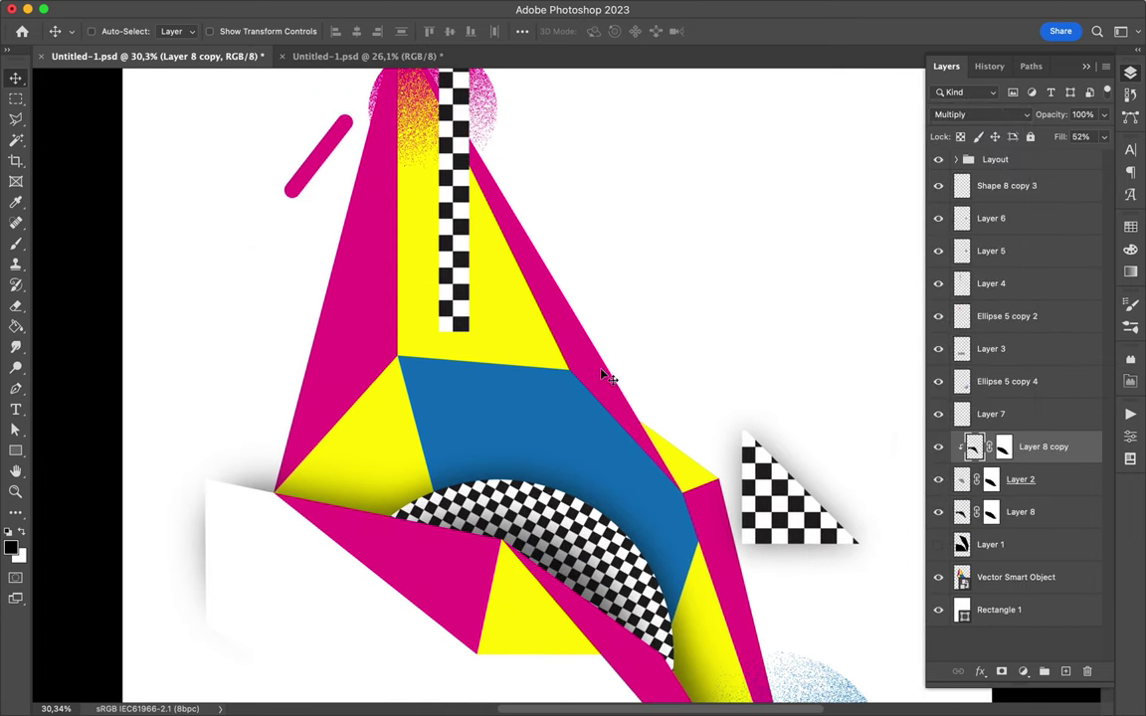
pyautogui.moveTo(535, 494); pyautogui.dragTo(519, 350)
pyautogui.moveTo(990, 479); pyautogui.dragTo(1087, 671)
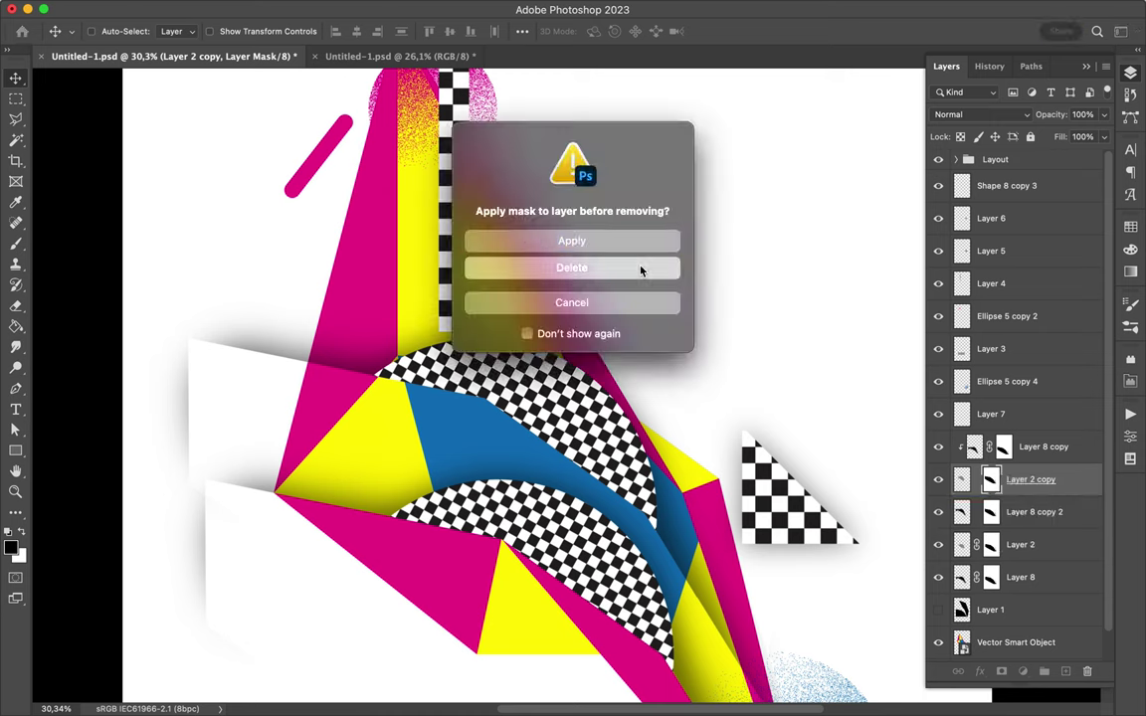
pyautogui.click(659, 265)
pyautogui.moveTo(1034, 474); pyautogui.dragTo(1087, 671)
# Shrink the Layer 2 copy half-circle and move it higher in the blue shape.
pyautogui.click(980, 480)
pyautogui.hotkey('ctrl', 't')
pyautogui.moveTo(517, 397)
pyautogui.mouseDown()
pyautogui.moveTo(656, 438)
pyautogui.moveTo(615, 370)
pyautogui.mouseUp()
pyautogui.press('Return')
pyautogui.scroll(-2, 614, 370)
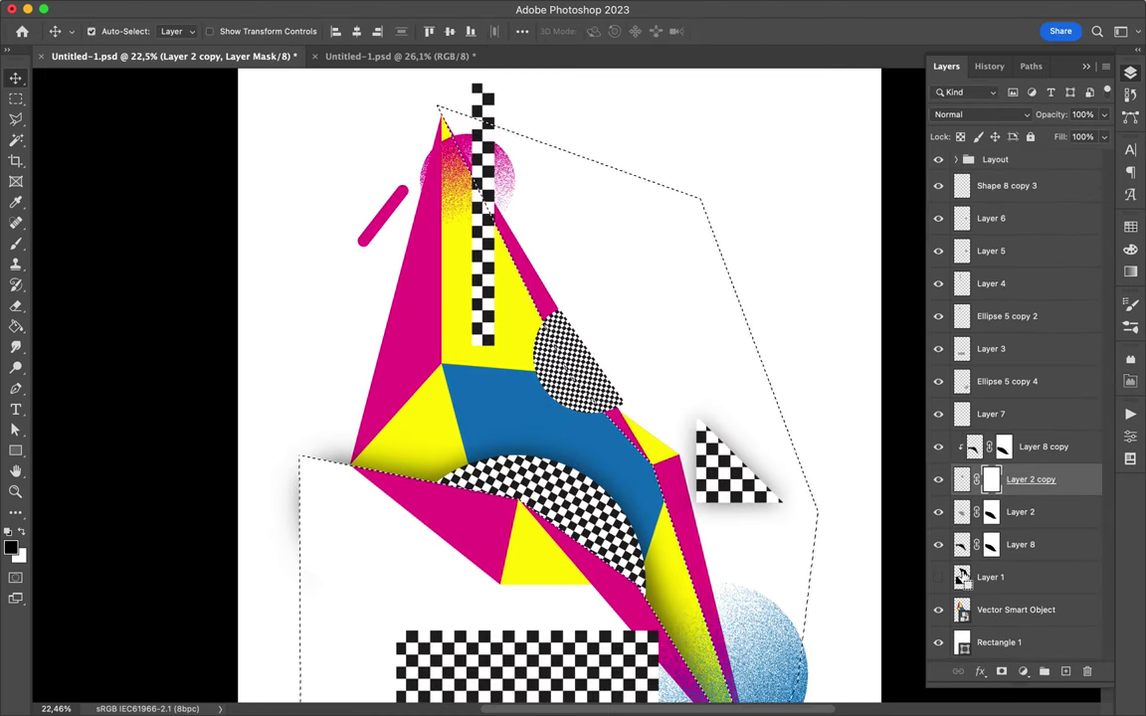
pyautogui.press('b')
pyautogui.scroll(-5, 676, 437)
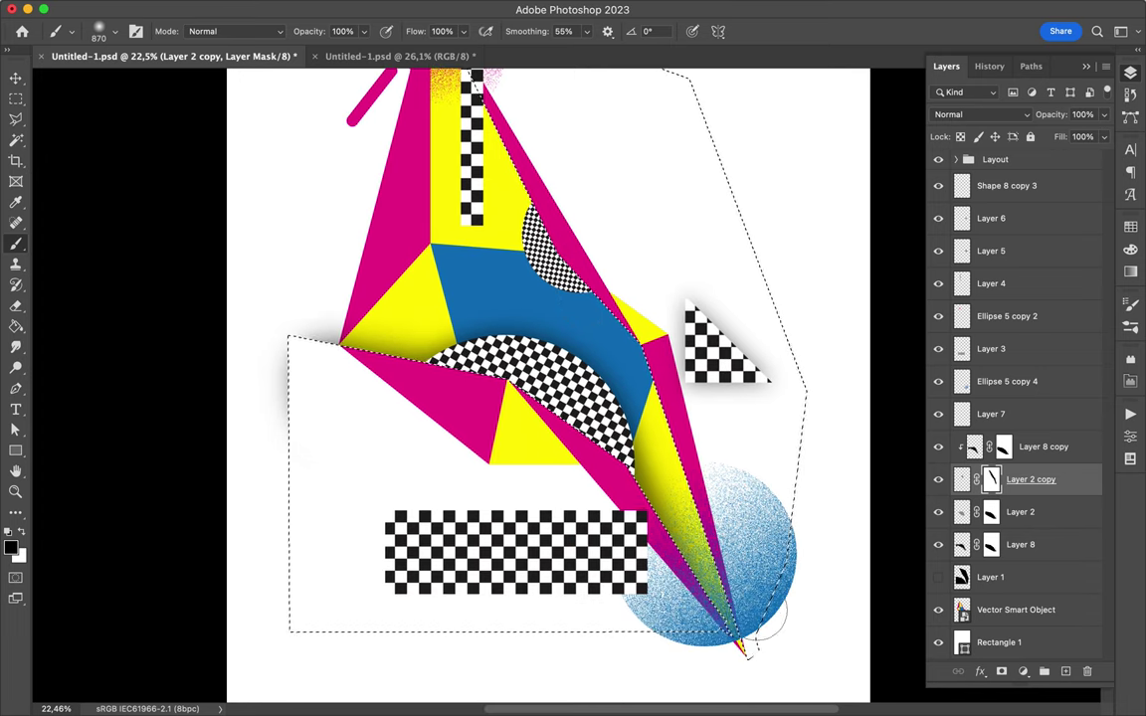
pyautogui.scroll(4, 438, 92)
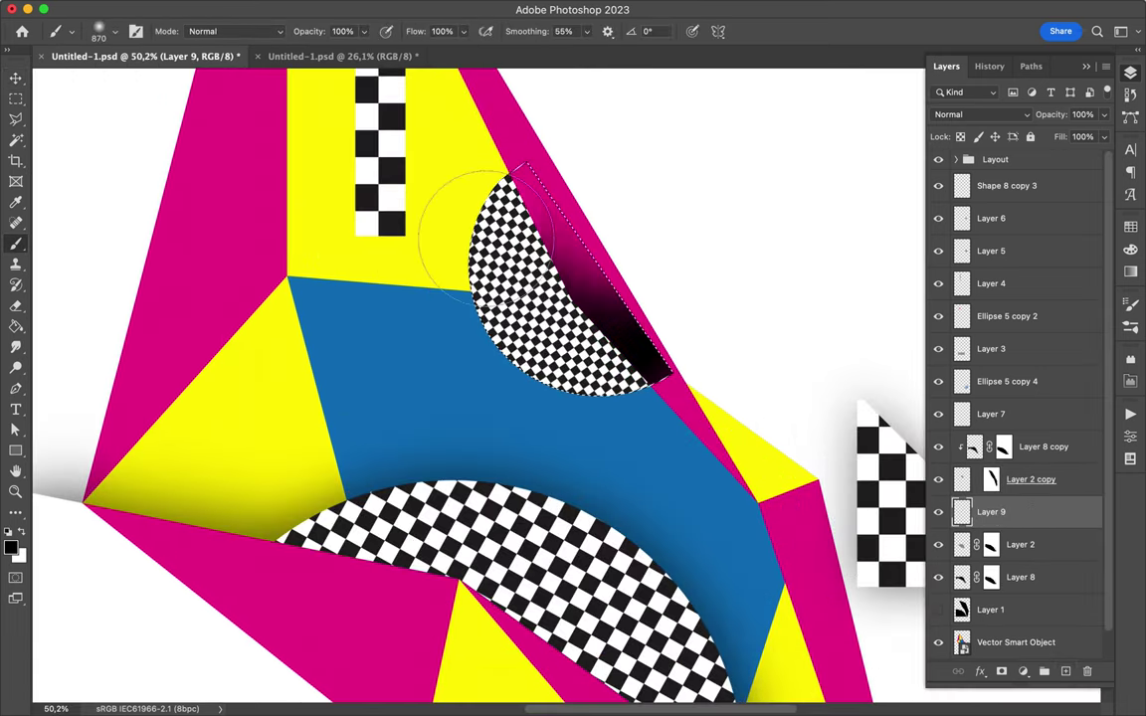
# Copy the half-circle mask onto Layer 9 and apply a Gaussian Blur to it.
pyautogui.moveTo(983, 484); pyautogui.dragTo(991, 511)
pyautogui.click(373, 8)
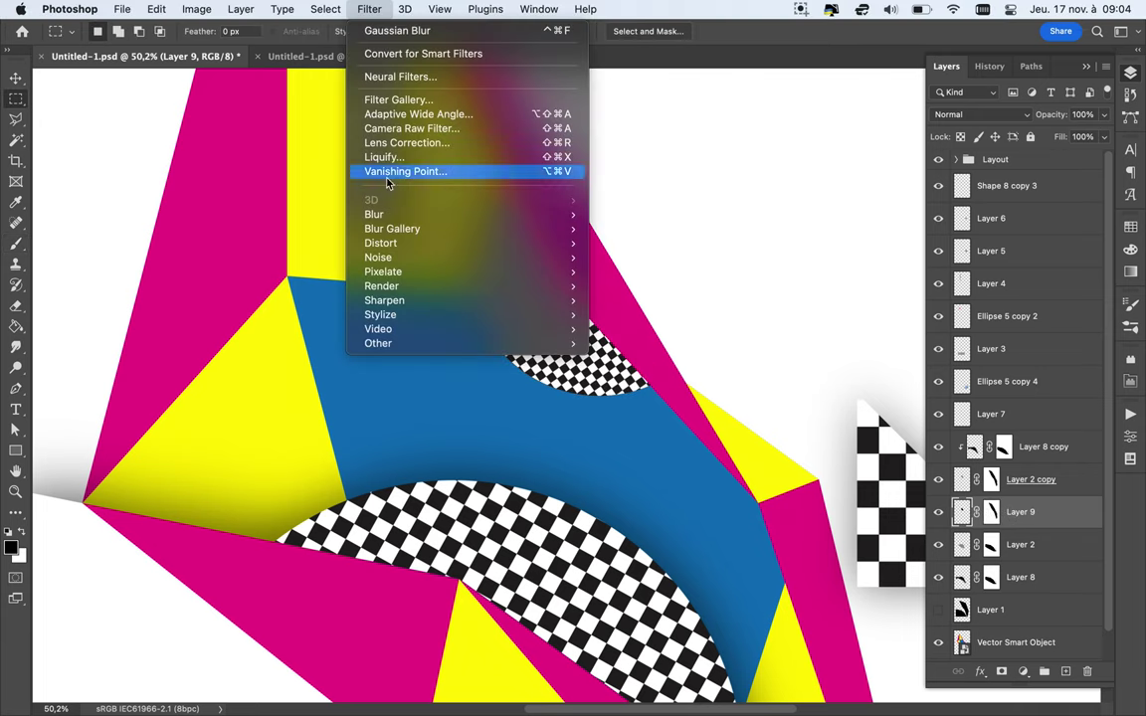
pyautogui.click(624, 265)
pyautogui.click(1041, 112)
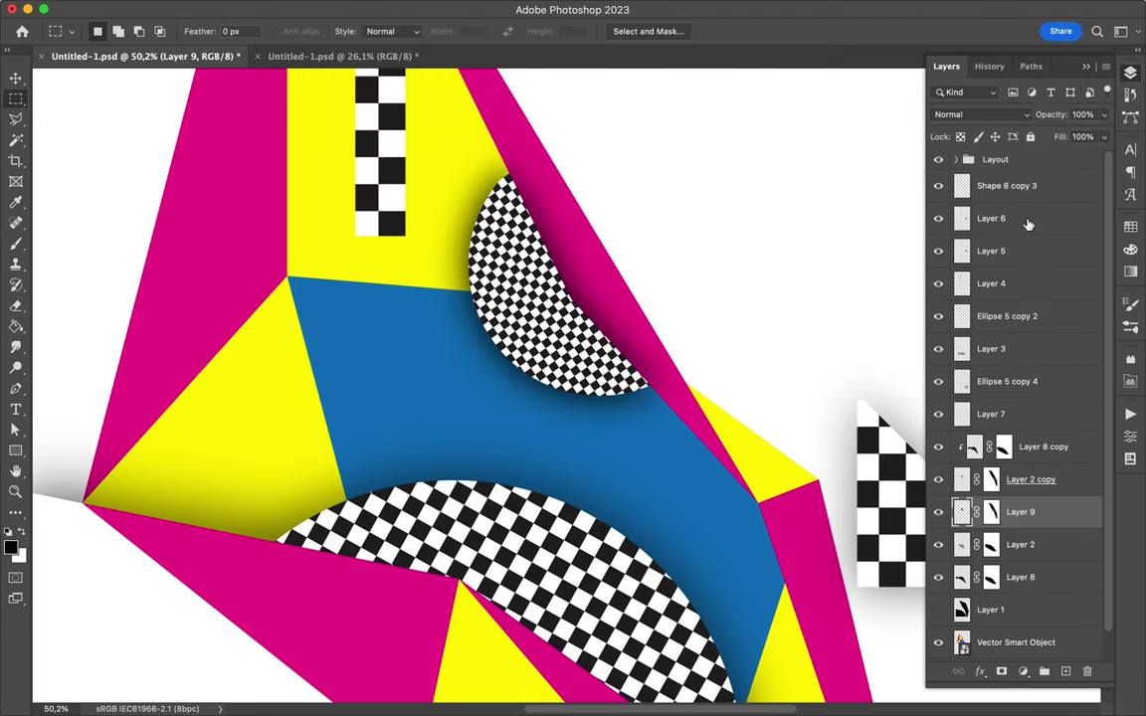
pyautogui.keyDown('alt'); pyautogui.click(983, 510); pyautogui.keyUp('alt')
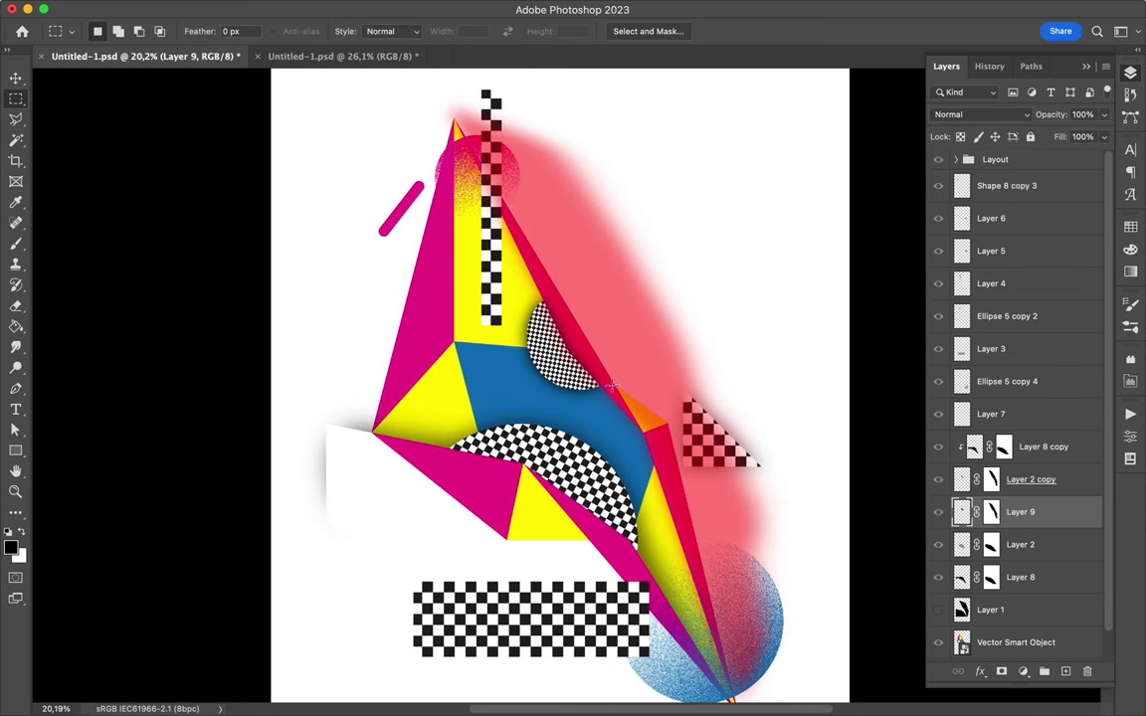
# Reapply the Gaussian Blur on Layer 9, then undo the resulting pink blurred shape.
pyautogui.press('v')
pyautogui.click(371, 8)
pyautogui.click(375, 30)
pyautogui.hotkey('ctrl', 'z')
pyautogui.click(371, 8)
pyautogui.press('Escape')
pyautogui.scroll(1, 576, 379)
pyautogui.scroll(-1, 575, 379)
pyautogui.press('b')
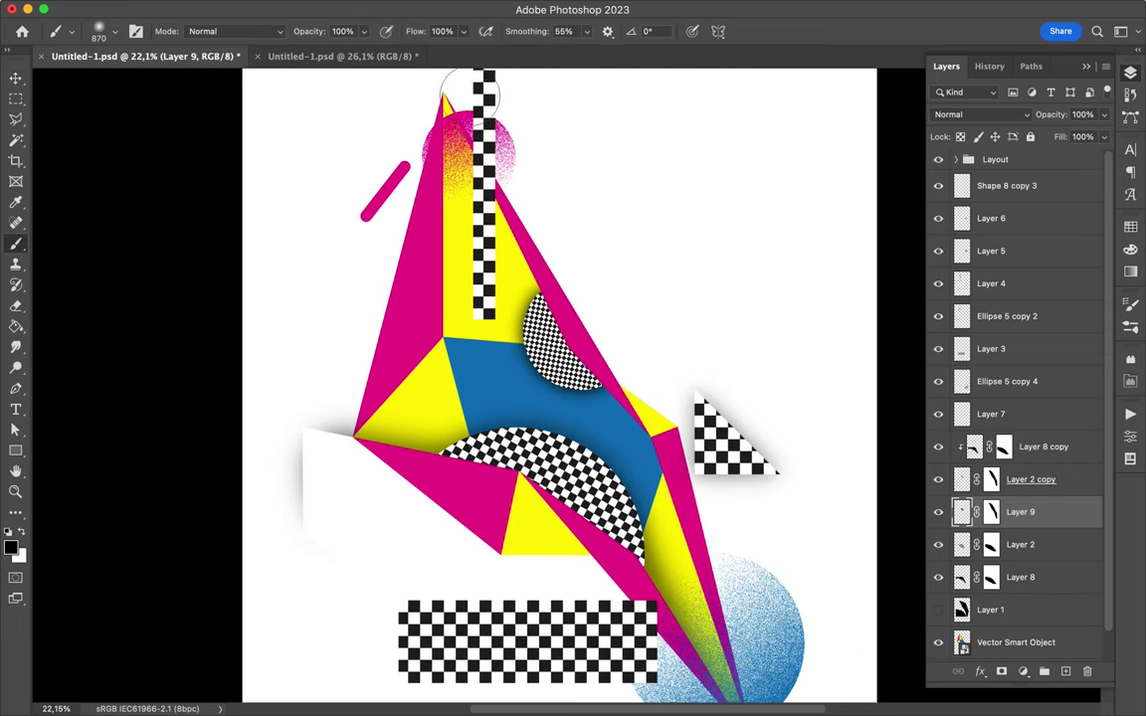
pyautogui.scroll(-3, 749, 489)
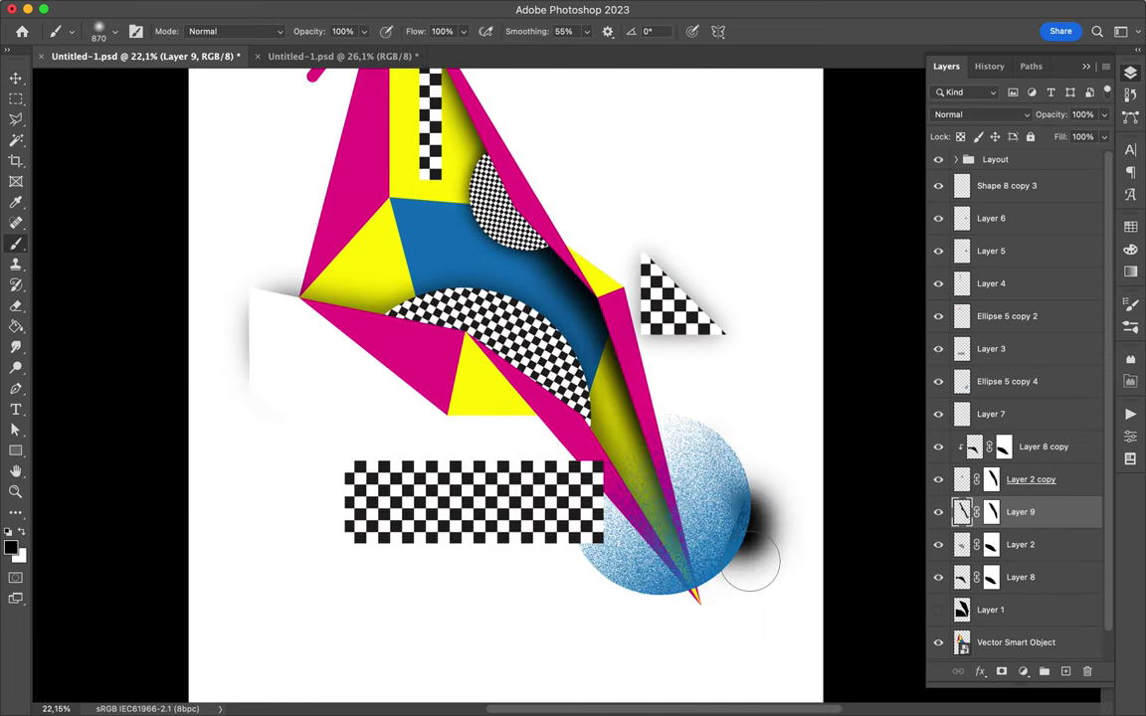
pyautogui.press('v')
pyautogui.scroll(3, 671, 277)
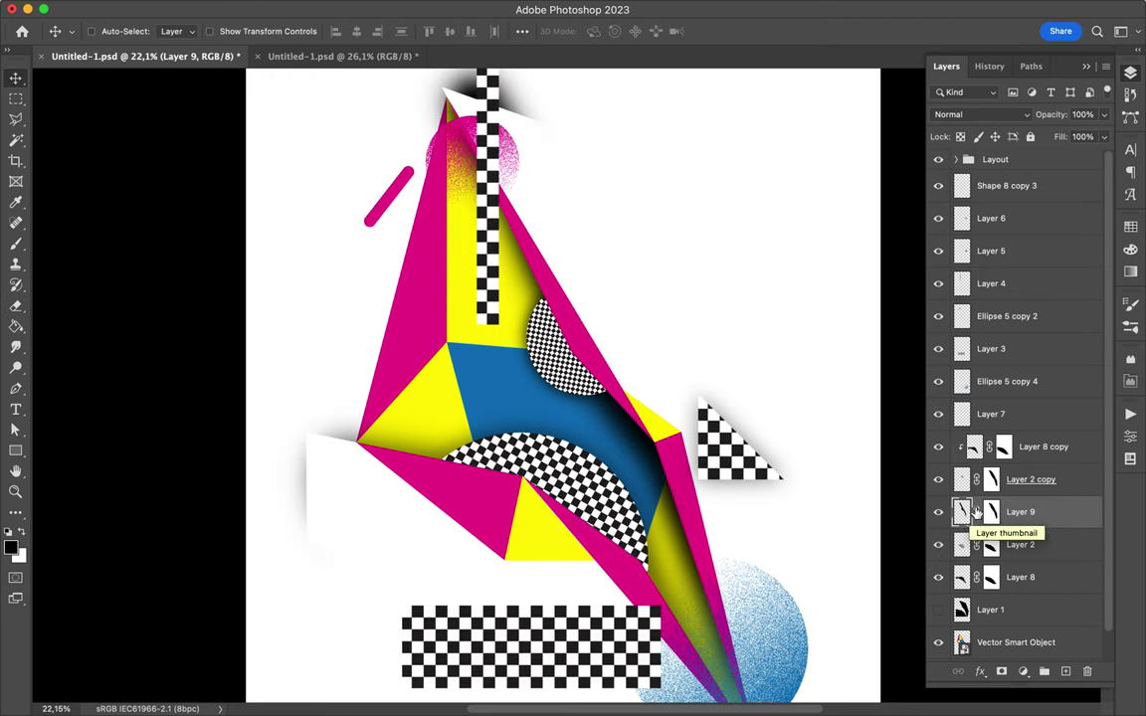
# Duplicate the Layer 9 shadow and set it to Multiply at about 60% fill.
pyautogui.keyDown('alt'); pyautogui.moveTo(974, 511); pyautogui.dragTo(995, 432); pyautogui.keyUp('alt')
pyautogui.moveTo(1103, 137); pyautogui.dragTo(1075, 162)
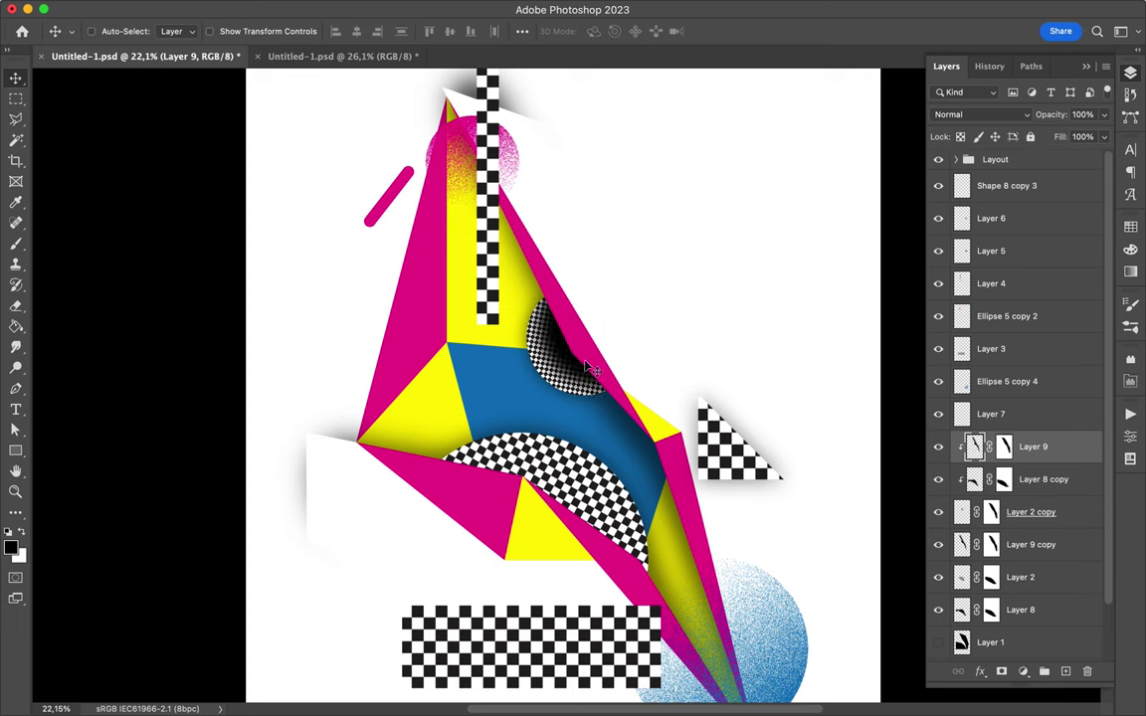
pyautogui.click(979, 115)
pyautogui.click(941, 153)
pyautogui.scroll(3, 497, 348)
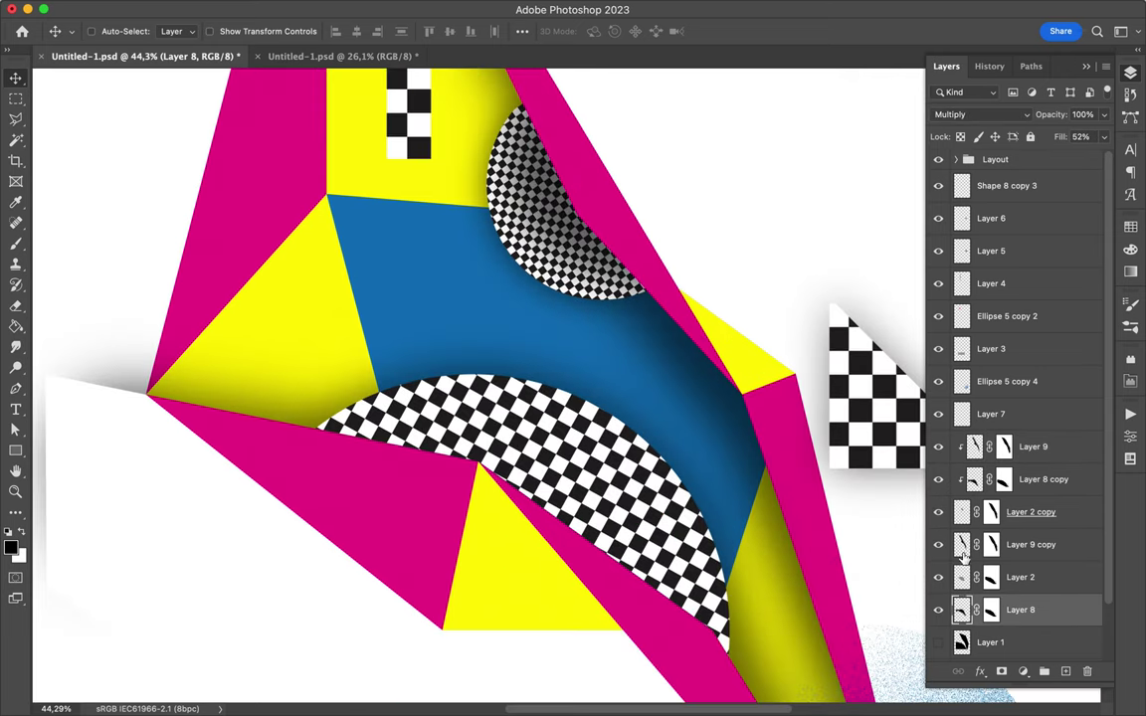
# Duplicate the Layer 8 checker dome, reposition the copy, and lower Layer 9's fill.
pyautogui.click(1024, 545)
pyautogui.click(1014, 579)
pyautogui.moveTo(1021, 574); pyautogui.dragTo(1021, 576)
pyautogui.moveTo(564, 457); pyautogui.dragTo(599, 507)
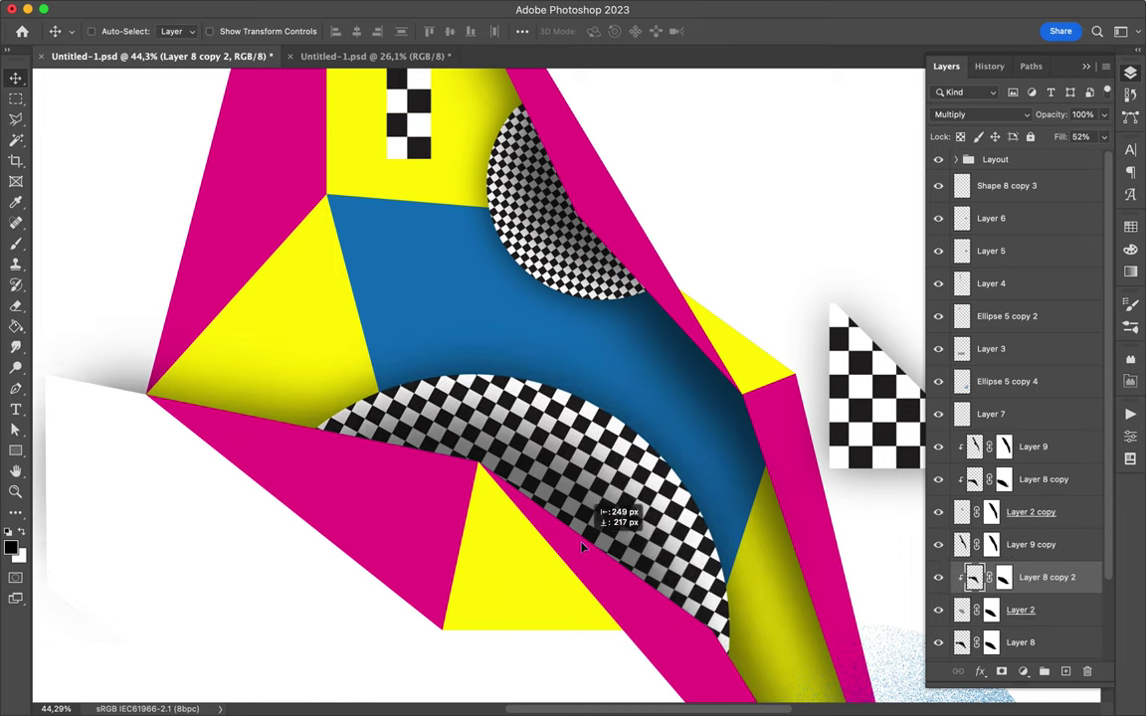
pyautogui.scroll(-2, 606, 517)
pyautogui.scroll(-2, 626, 565)
pyautogui.click(1035, 447)
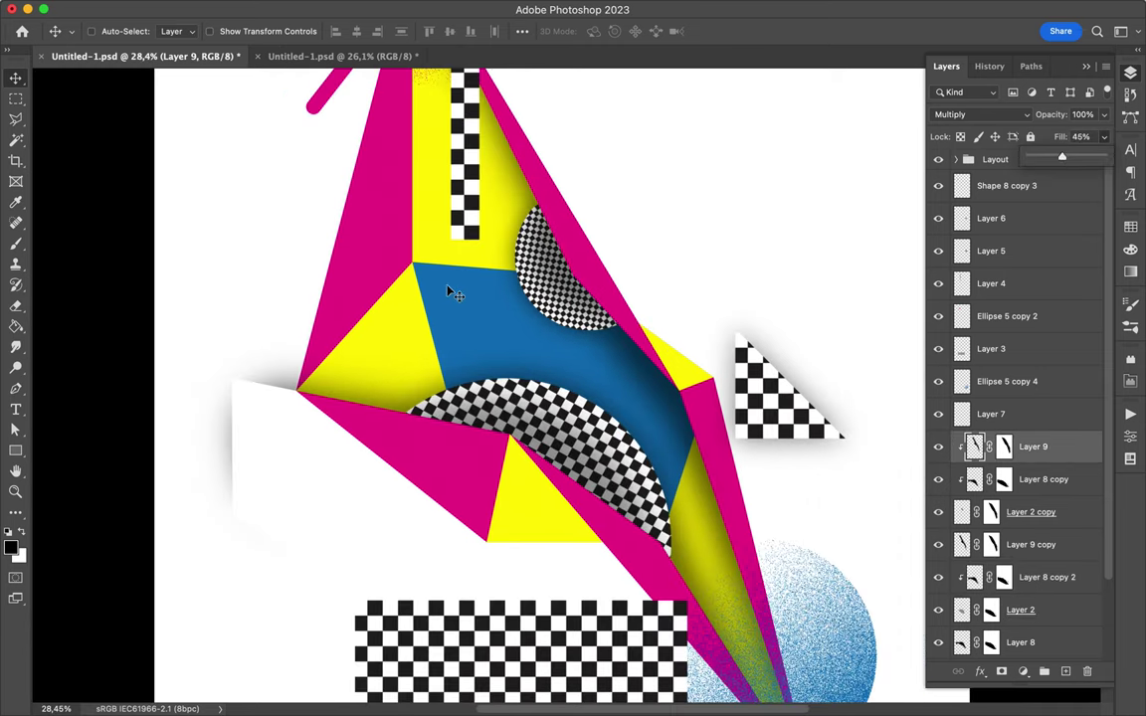
pyautogui.scroll(3, 393, 327)
# Create a Gaussian-blurred shadow on Layer 10 from the polygon cluster selection.
pyautogui.click(994, 647)
pyautogui.click(1065, 671)
pyautogui.scroll(-2, 716, 505)
pyautogui.scroll(-1, 475, 414)
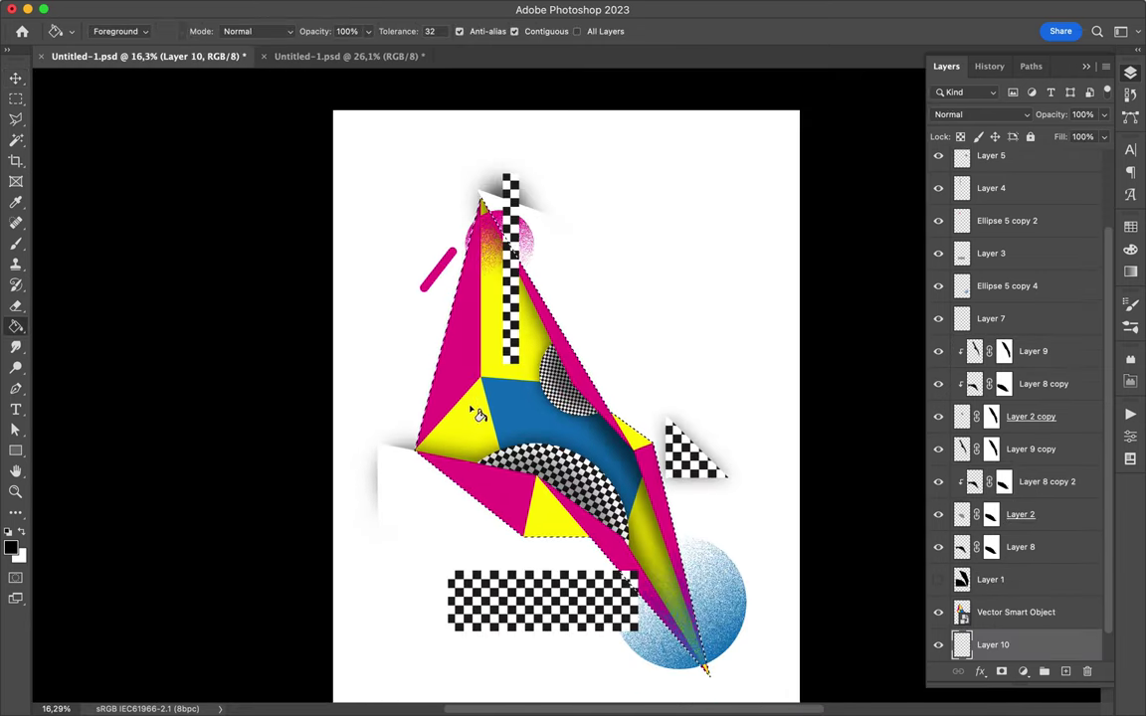
pyautogui.click(371, 8)
pyautogui.click(660, 269)
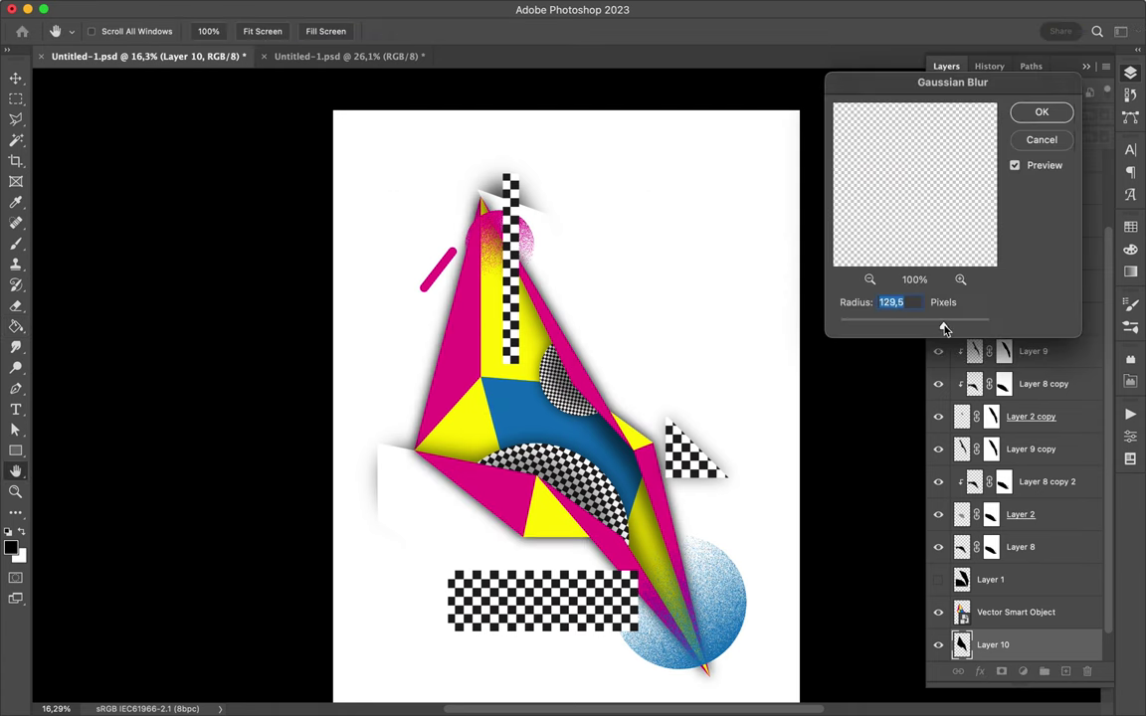
pyautogui.moveTo(943, 330); pyautogui.dragTo(940, 329)
pyautogui.press('Return')
pyautogui.scroll(-2, 705, 294)
# Move the grainy blue circle beside the top checker strip and lower the checker rectangle in the stack.
pyautogui.press('v')
pyautogui.moveTo(716, 514)
pyautogui.mouseDown()
pyautogui.moveTo(674, 250)
pyautogui.moveTo(628, 184)
pyautogui.mouseUp()
pyautogui.moveTo(692, 375); pyautogui.dragTo(672, 396)
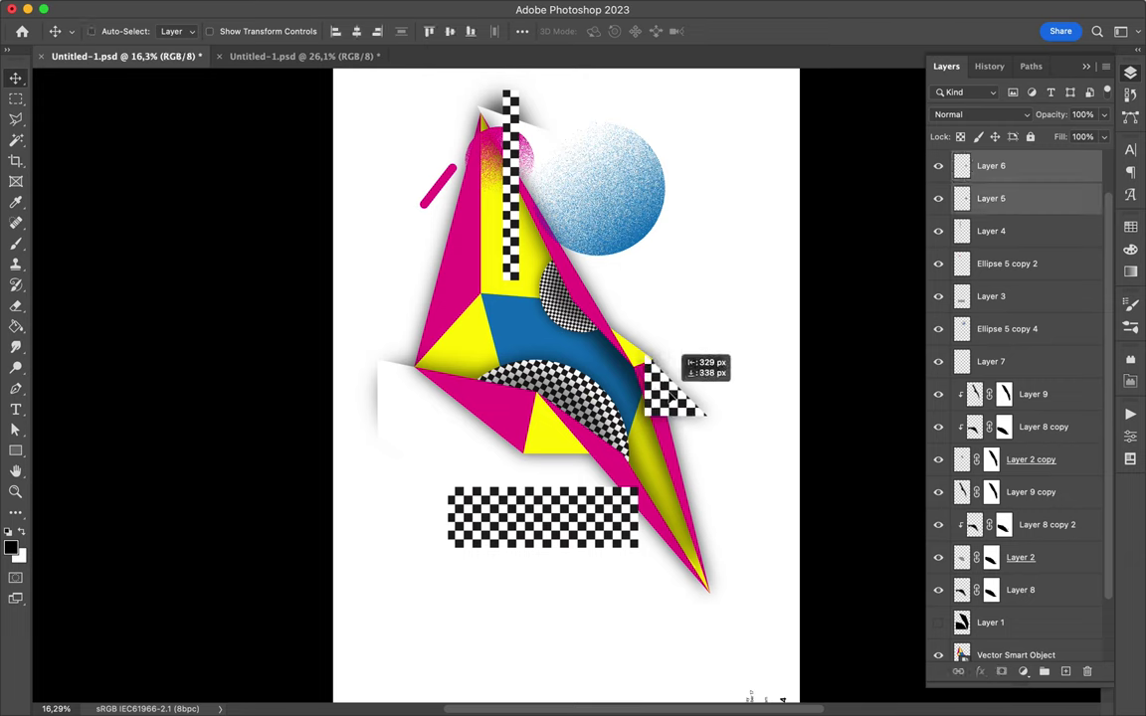
pyautogui.click(534, 495)
pyautogui.hotkey('ctrl', '[')
pyautogui.hotkey('ctrl', '[')
pyautogui.hotkey('ctrl', '[')
pyautogui.moveTo(533, 536); pyautogui.dragTo(612, 528)
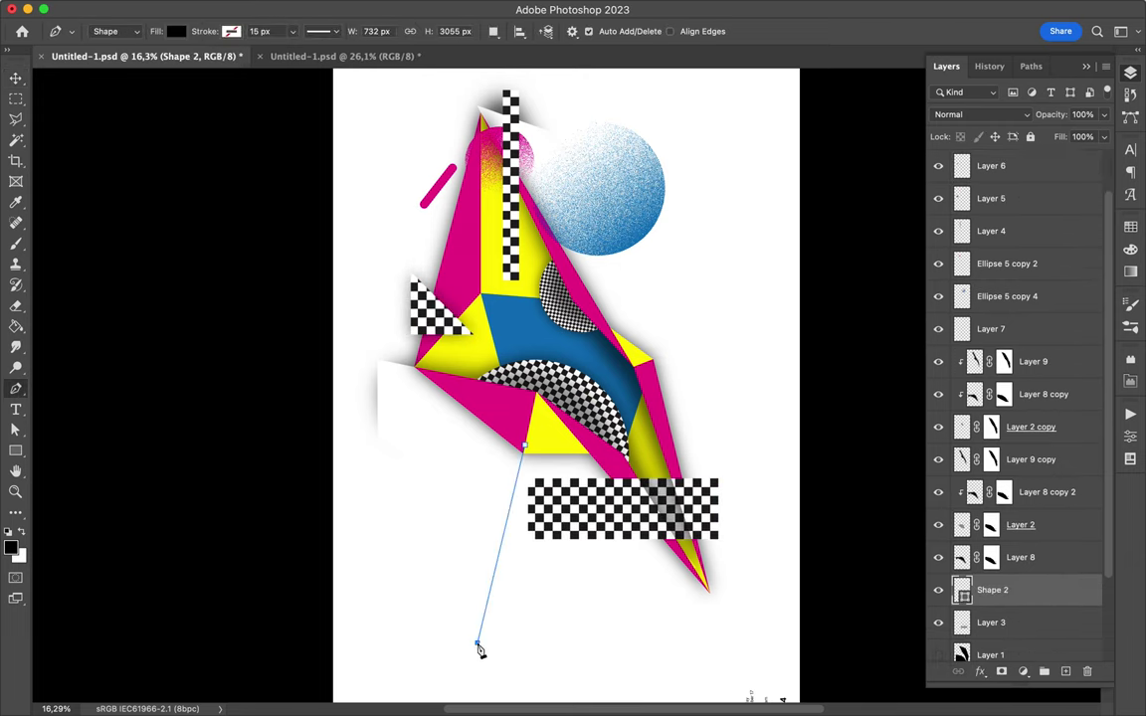
# Add the last corner and close the blue triangle shape.
pyautogui.click(594, 453)
pyautogui.click(176, 31)
pyautogui.click(300, 116)
pyautogui.press('v')
pyautogui.keyDown('alt'); pyautogui.scroll(5, 542, 550); pyautogui.keyUp('alt')
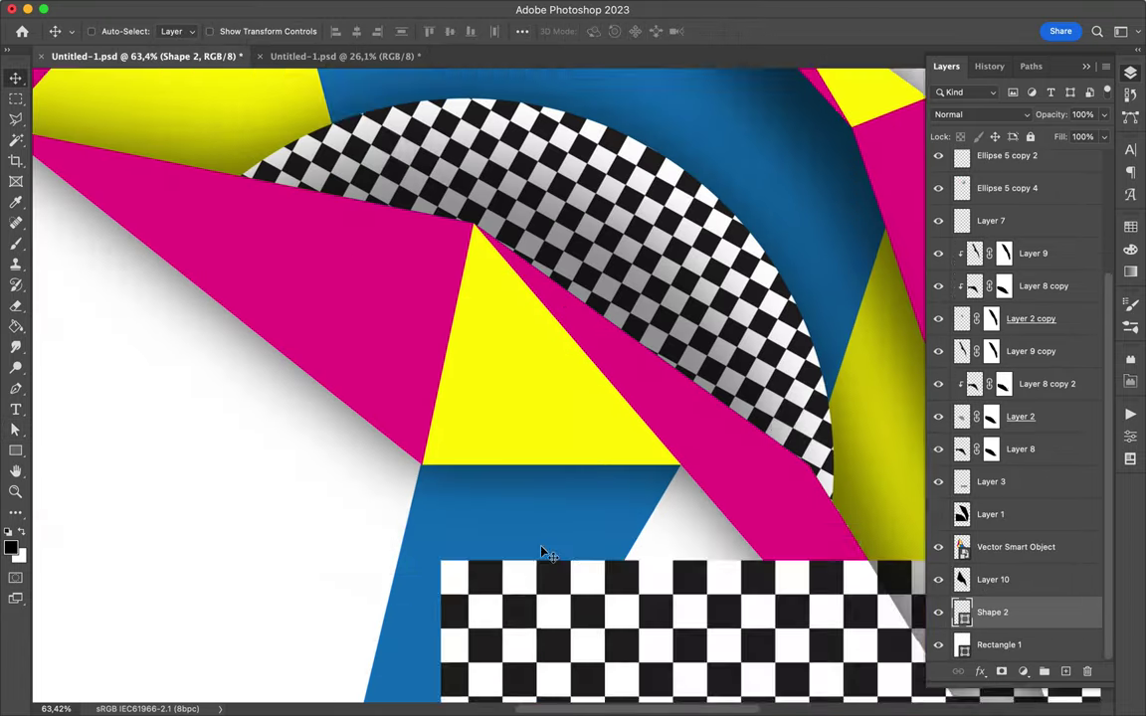
# Select the new triangle's path and check its fill colour choices.
pyautogui.press('a')
pyautogui.keyDown('alt'); pyautogui.scroll(-1, 813, 488); pyautogui.keyUp('alt')
pyautogui.keyDown('alt'); pyautogui.scroll(-4, 756, 457); pyautogui.keyUp('alt')
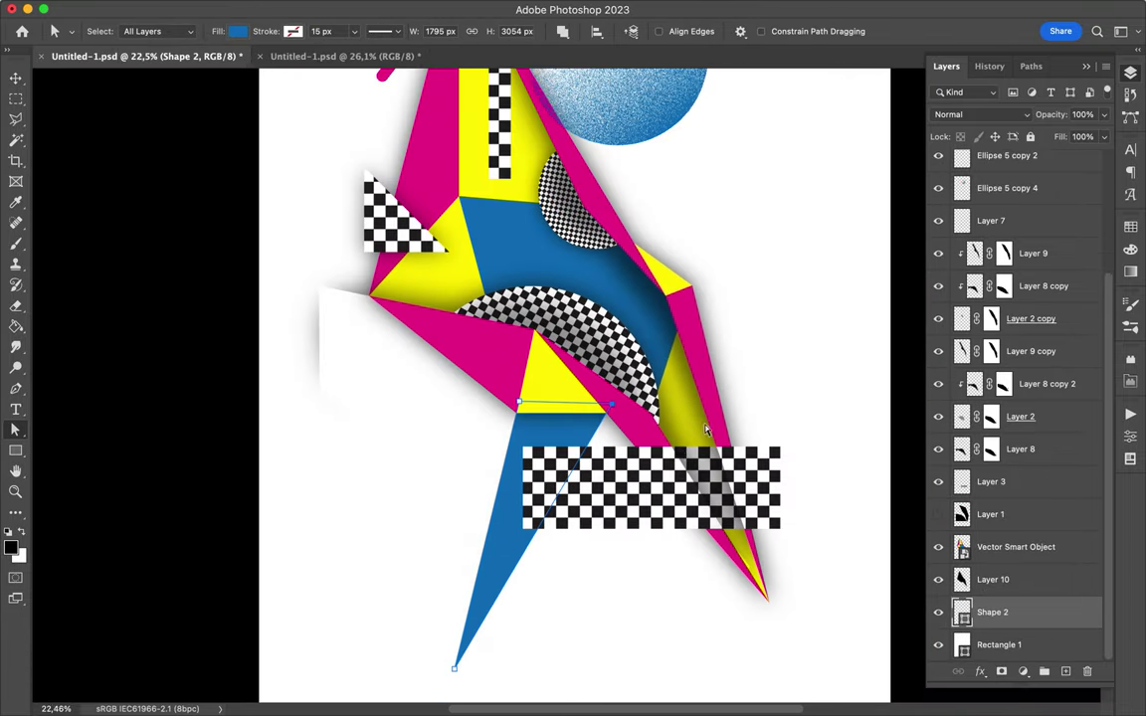
pyautogui.press('a')
pyautogui.click(237, 30)
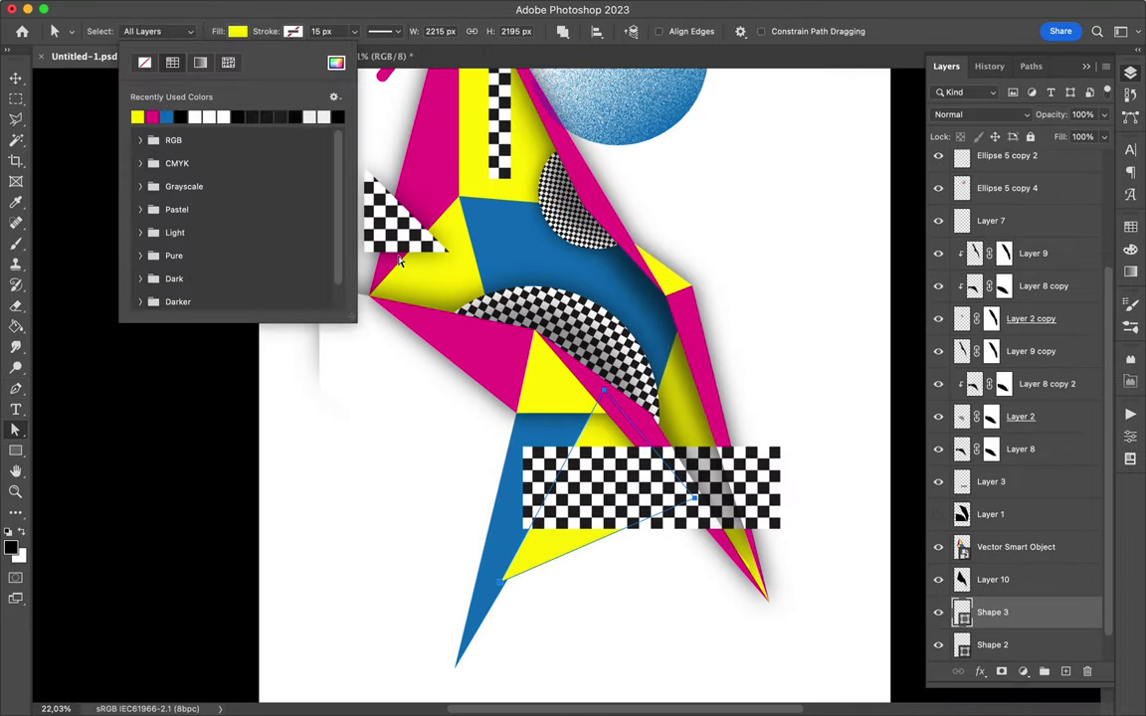
pyautogui.press('Escape')
pyautogui.press('v')
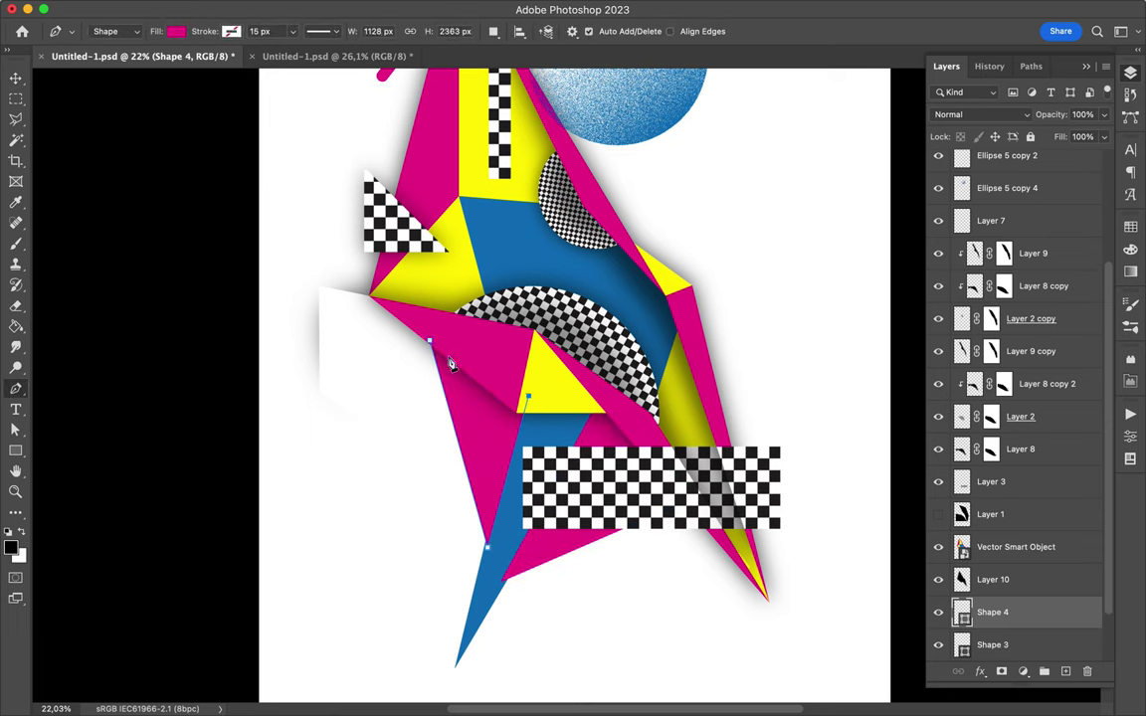
# Select Shape 3 together with Shape 4 in the layers.
pyautogui.press('v')
pyautogui.keyDown('shift'); pyautogui.click(991, 644); pyautogui.keyUp('shift')
pyautogui.scroll(5, 550, 327)
pyautogui.scroll(2, 603, 468)
pyautogui.press('p')
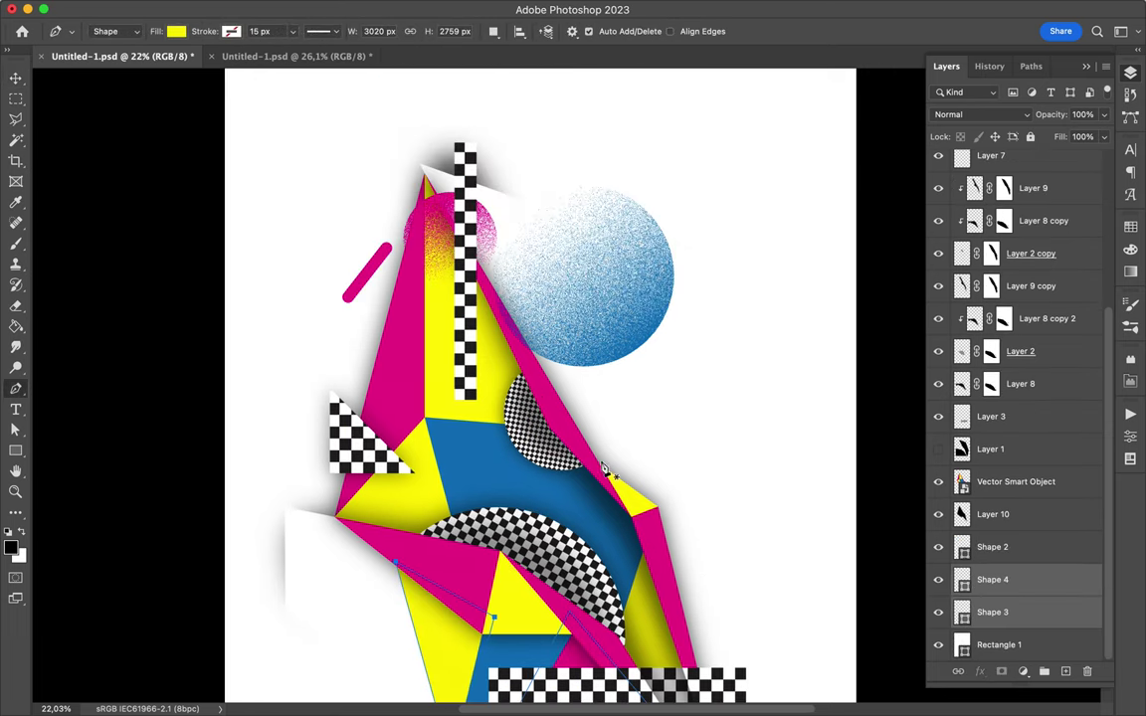
pyautogui.press('v')
pyautogui.scroll(-2, 1010, 588)
pyautogui.scroll(3, 736, 378)
pyautogui.scroll(5, 733, 375)
pyautogui.press('a')
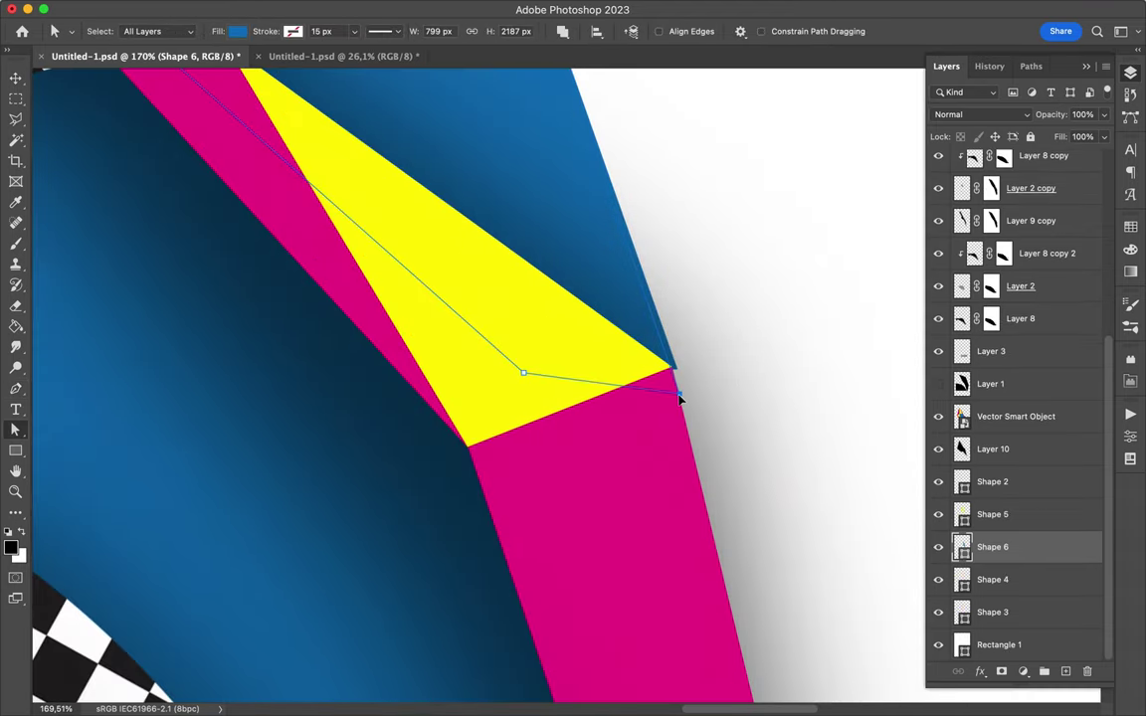
pyautogui.scroll(-3, 673, 375)
pyautogui.scroll(2, 403, 223)
# Select the yellow Shape 5 path to adjust it.
pyautogui.click(403, 223)
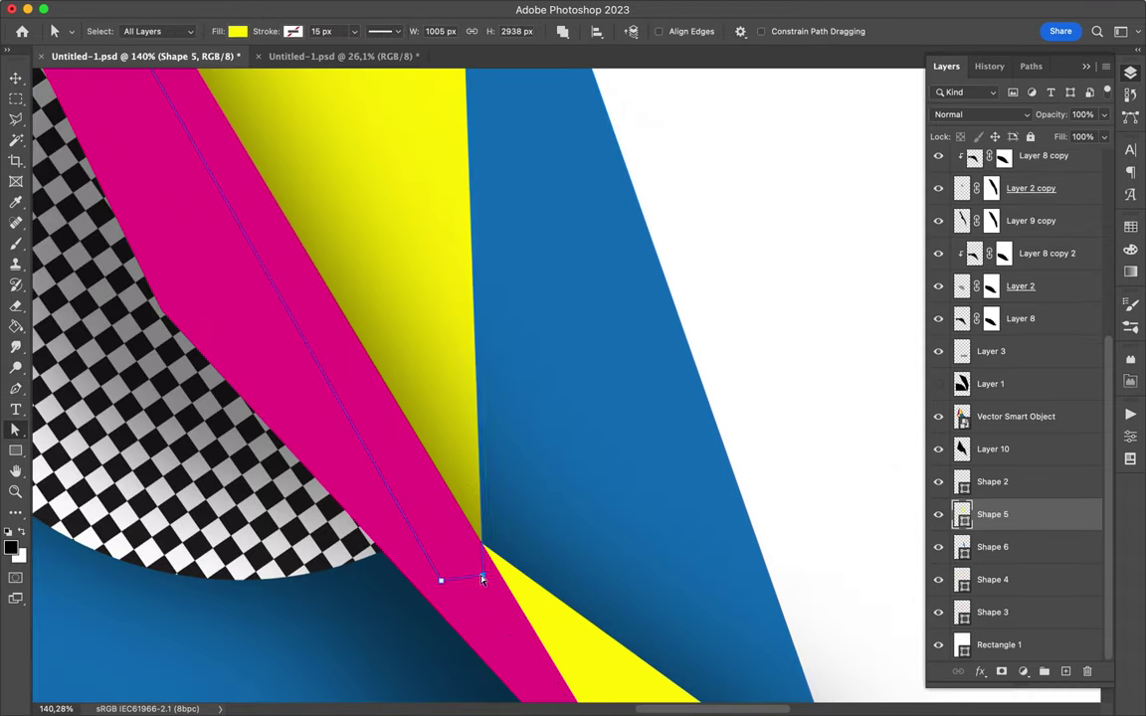
pyautogui.scroll(-4, 482, 579)
pyautogui.scroll(-2, 450, 582)
pyautogui.scroll(3, 380, 425)
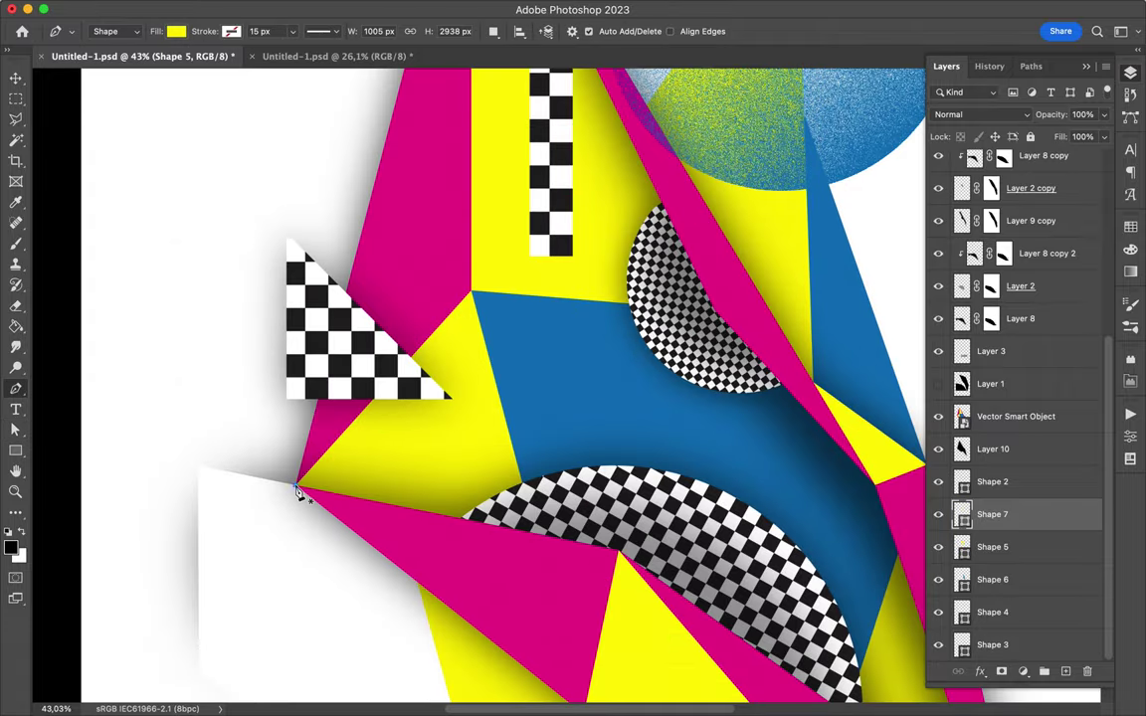
pyautogui.scroll(-2, 323, 375)
# Draw another Pen triangle beside the cluster and set its fill colour.
pyautogui.click(400, 297)
pyautogui.click(237, 269)
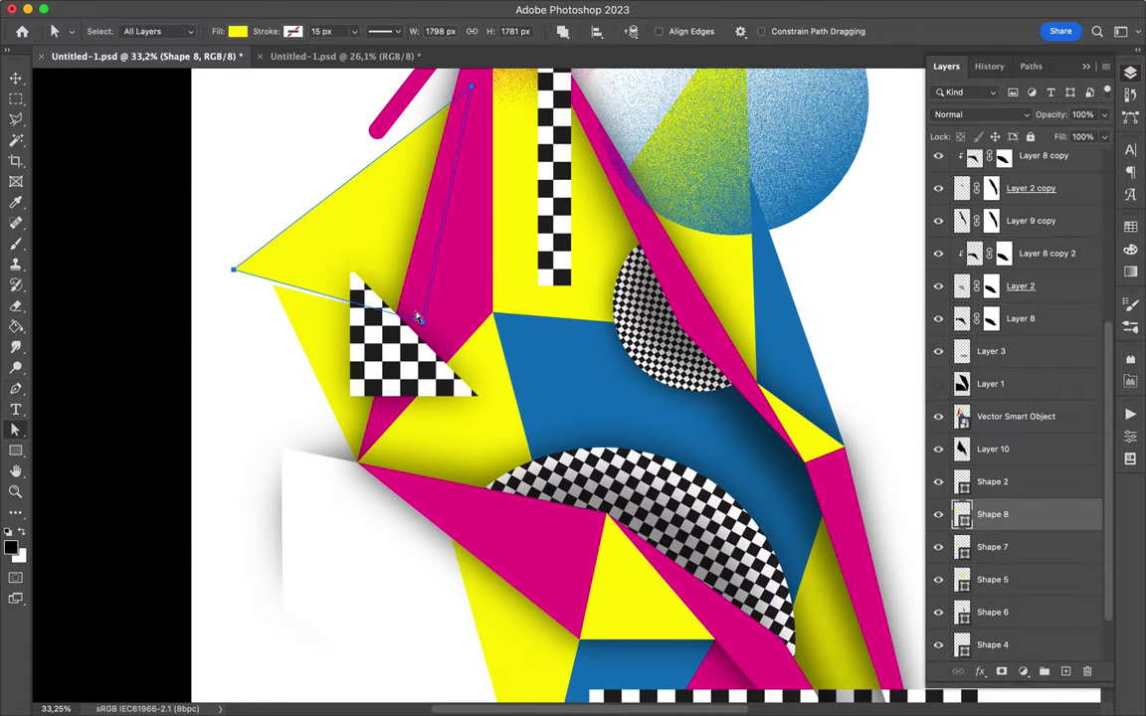
pyautogui.click(176, 31)
pyautogui.click(115, 117)
pyautogui.scroll(5, 93, 245)
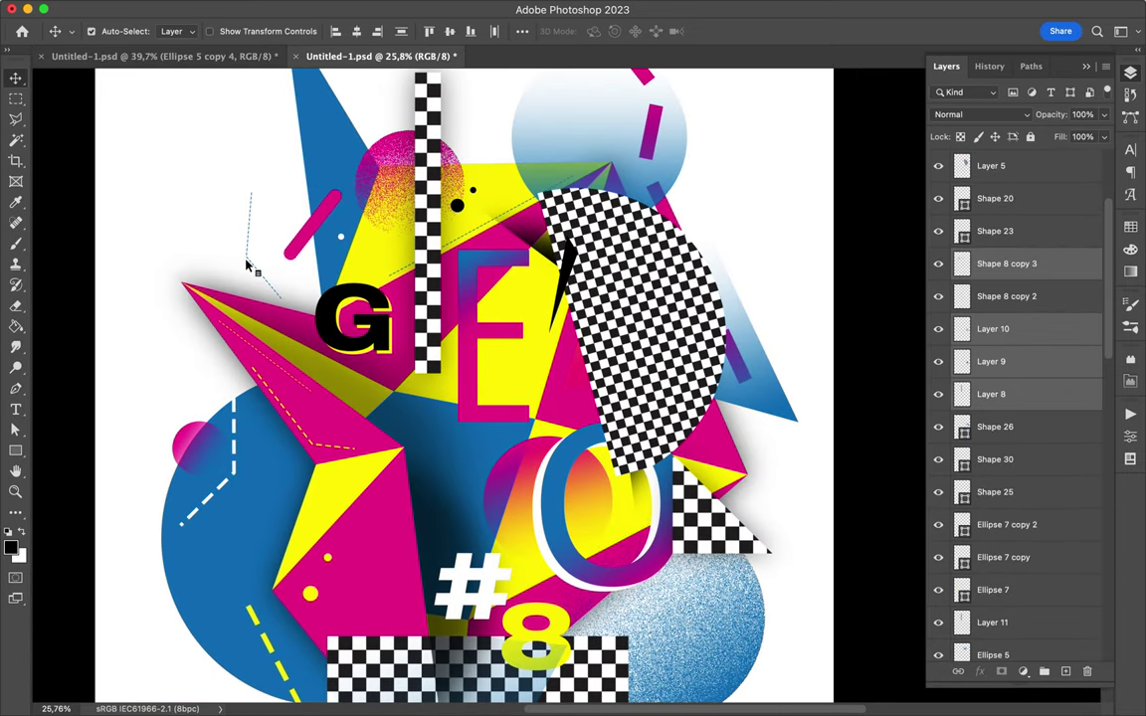
# Copy the yellow dashed line and paste it into the first poster.
pyautogui.press('a')
pyautogui.click(248, 264)
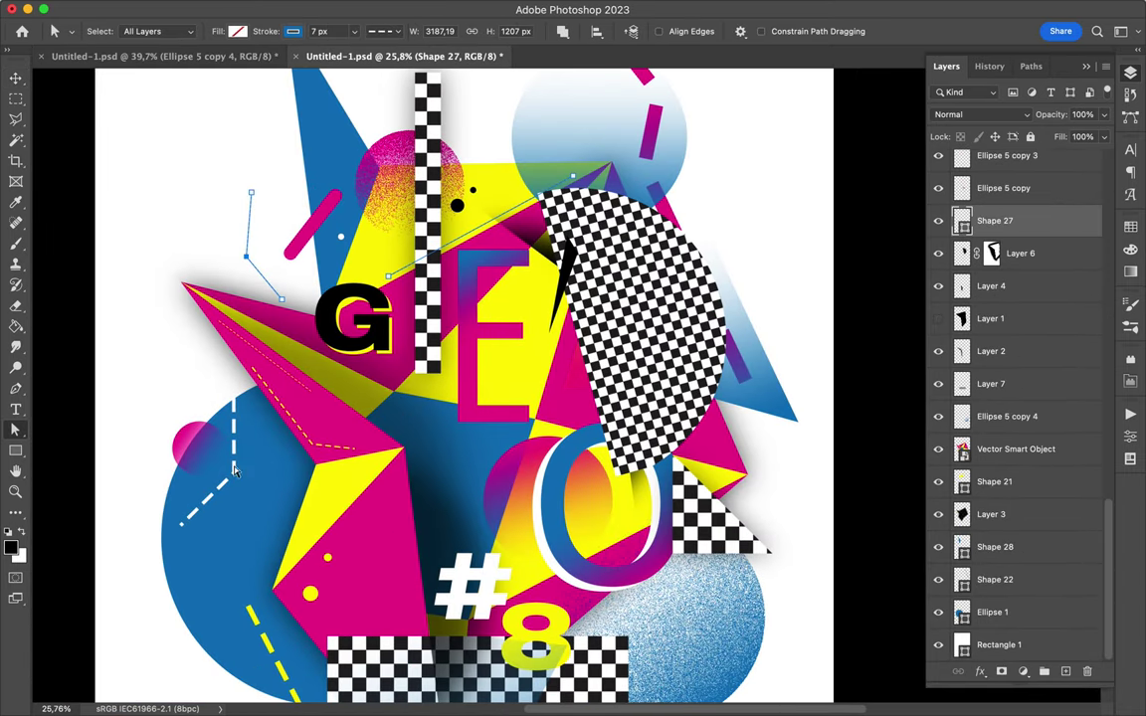
pyautogui.click(253, 620)
pyautogui.hotkey('ctrl', 'c')
pyautogui.hotkey('ctrl', 'Tab')
pyautogui.hotkey('ctrl', 'v')
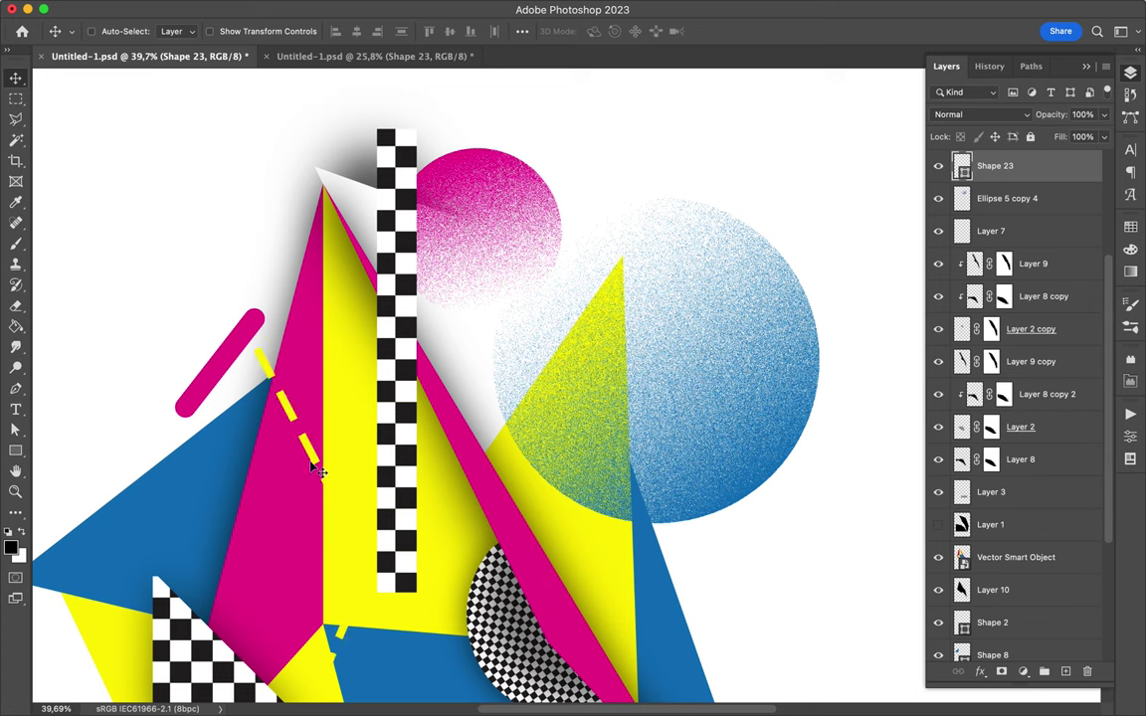
# Draw a circle at lower left with a yellow gradient fill.
pyautogui.scroll(-3, 281, 365)
pyautogui.click(690, 361)
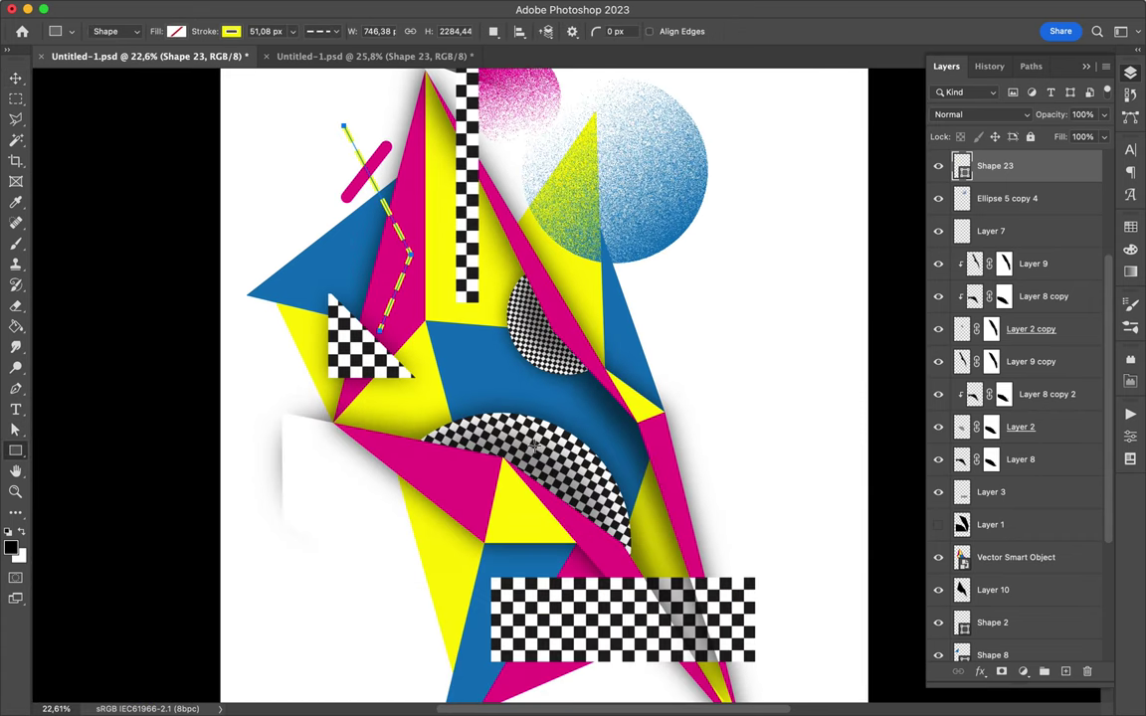
pyautogui.moveTo(417, 576); pyautogui.dragTo(429, 581)
pyautogui.click(176, 31)
pyautogui.click(139, 62)
pyautogui.doubleClick(73, 245)
pyautogui.click(852, 215)
pyautogui.click(263, 230)
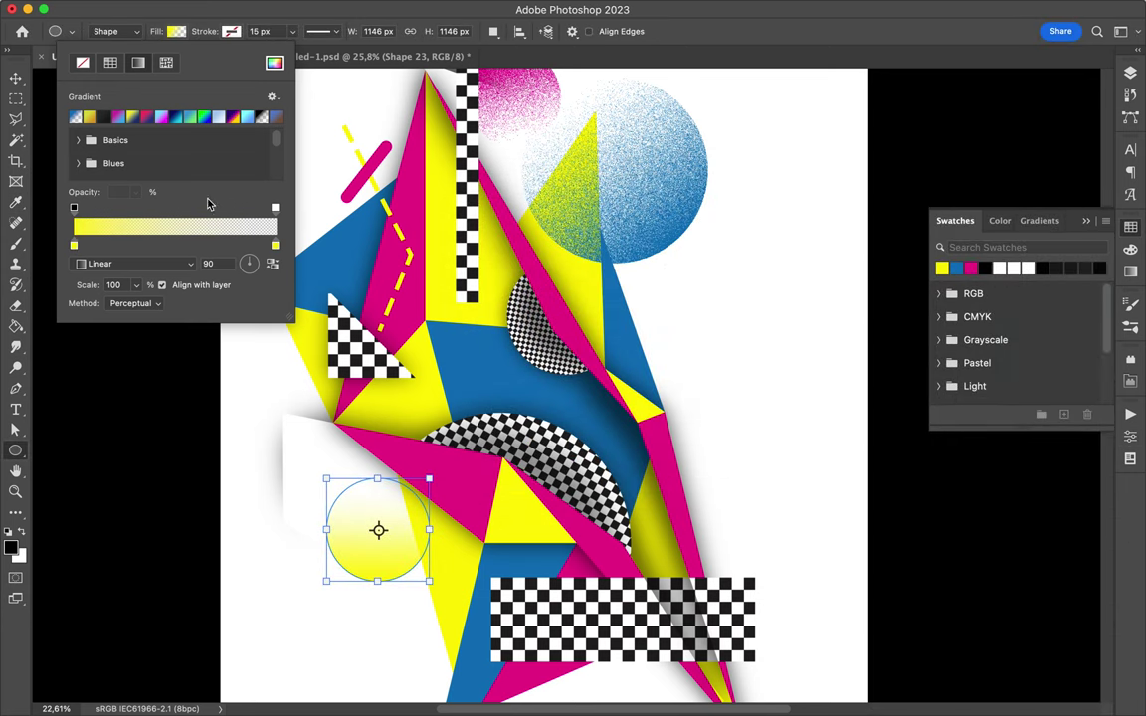
pyautogui.press('F7')
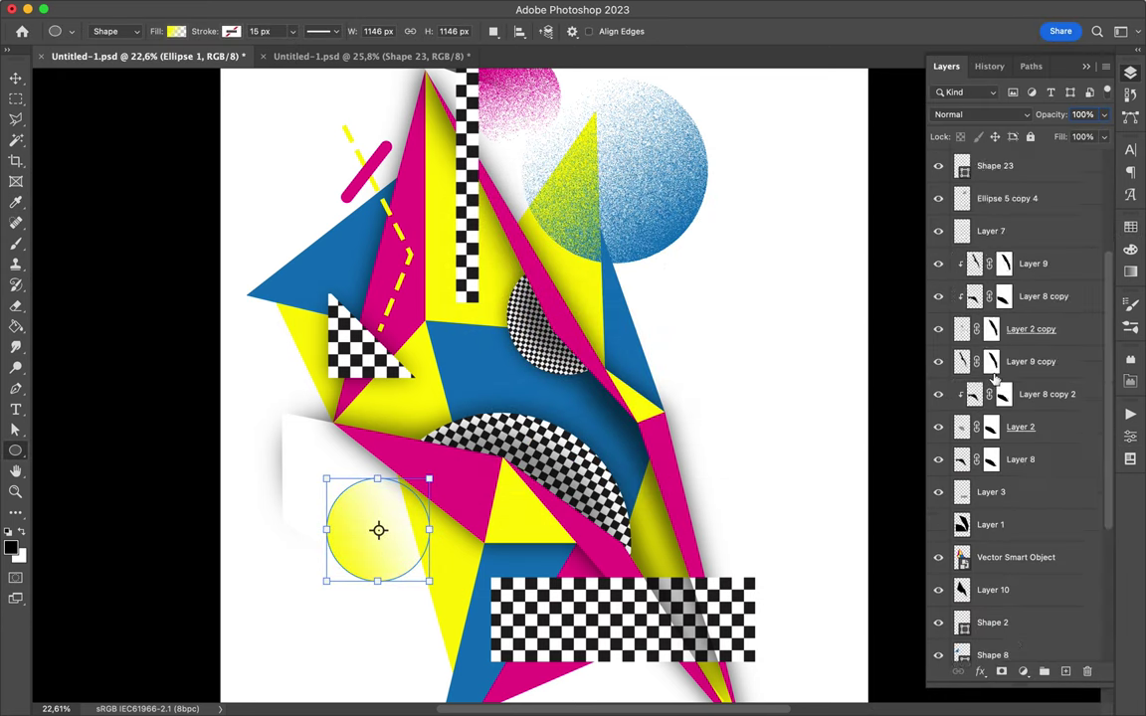
# Rasterize the circle in Dissolve mode and place it between Layer 8 and Layer 3.
pyautogui.click(980, 114)
pyautogui.rightClick(994, 482)
pyautogui.click(964, 559)
pyautogui.rightClick(995, 482)
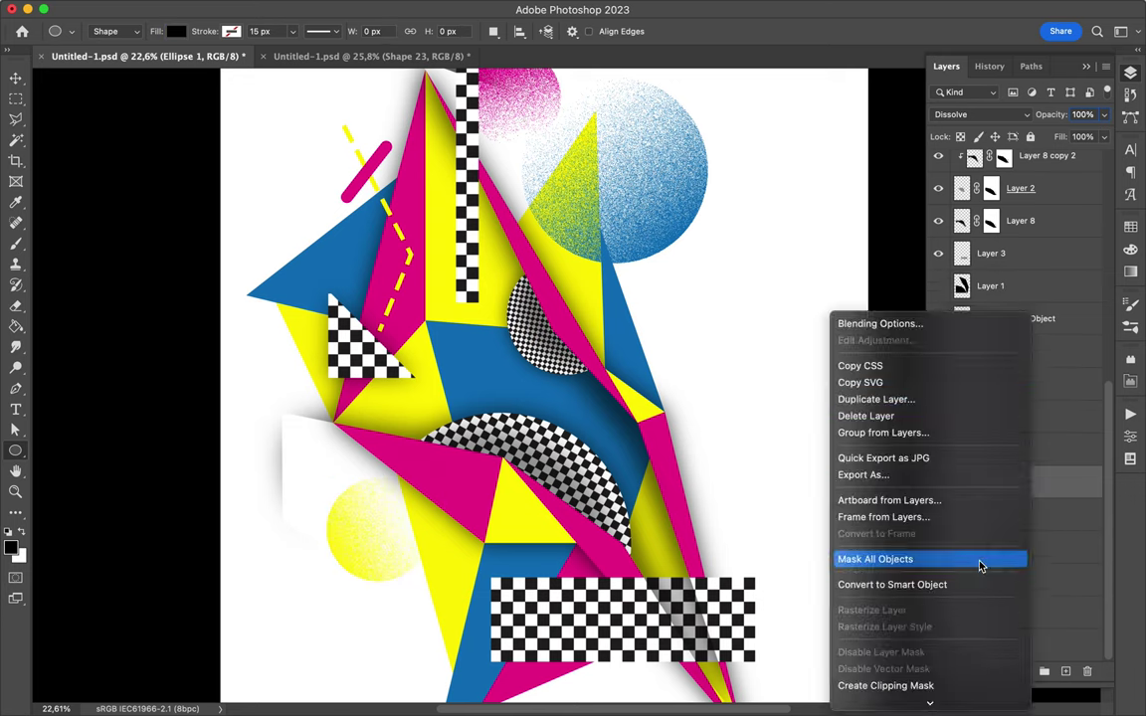
pyautogui.press('v')
pyautogui.moveTo(363, 531); pyautogui.dragTo(363, 477)
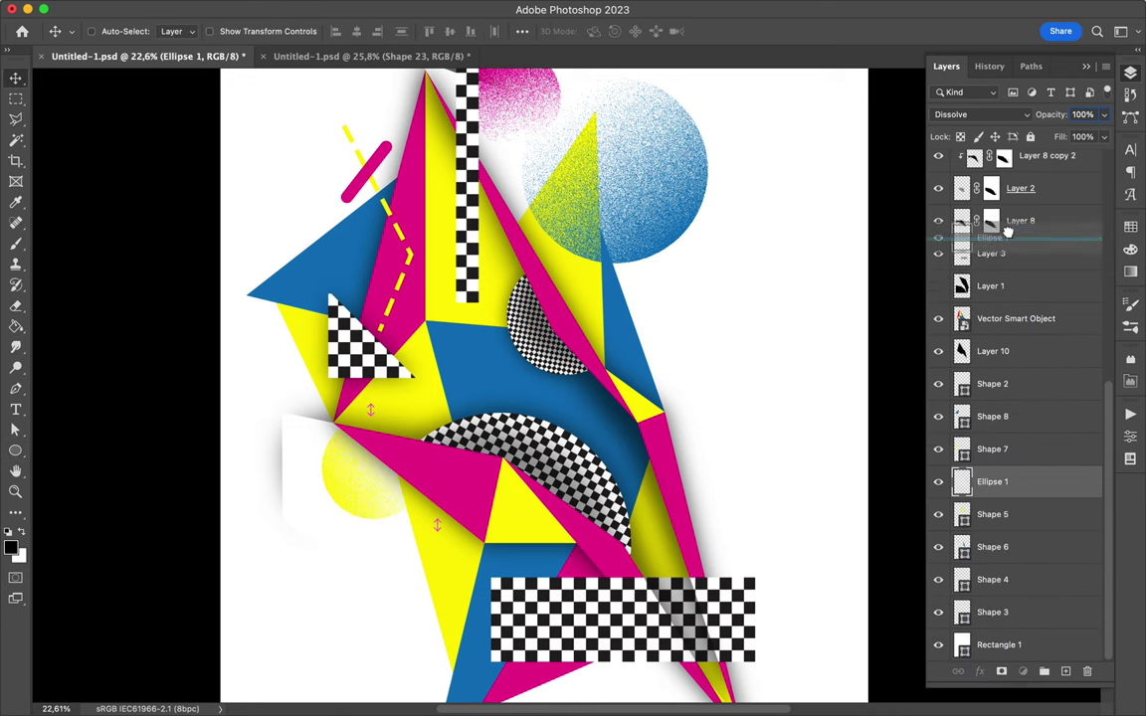
pyautogui.moveTo(1007, 231); pyautogui.dragTo(1007, 237)
pyautogui.moveTo(383, 493); pyautogui.dragTo(413, 503)
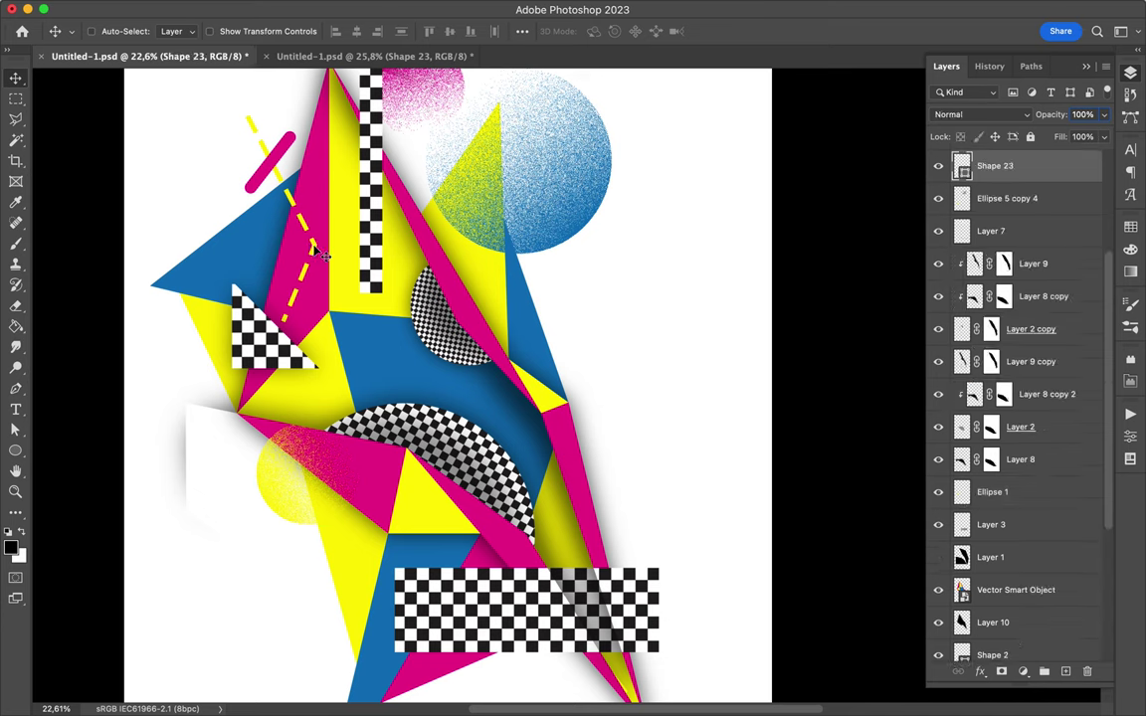
# Give the dashed line a 91.08 px blue stroke.
pyautogui.click(293, 31)
pyautogui.click(212, 115)
pyautogui.click(341, 31)
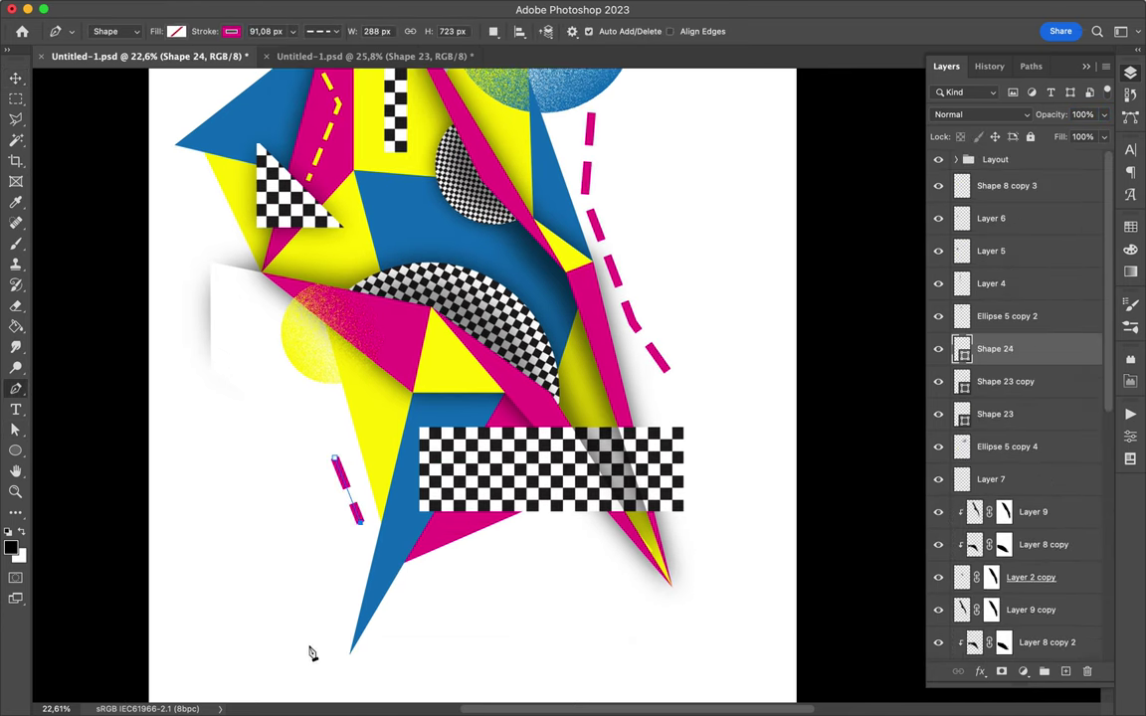
pyautogui.click(233, 114)
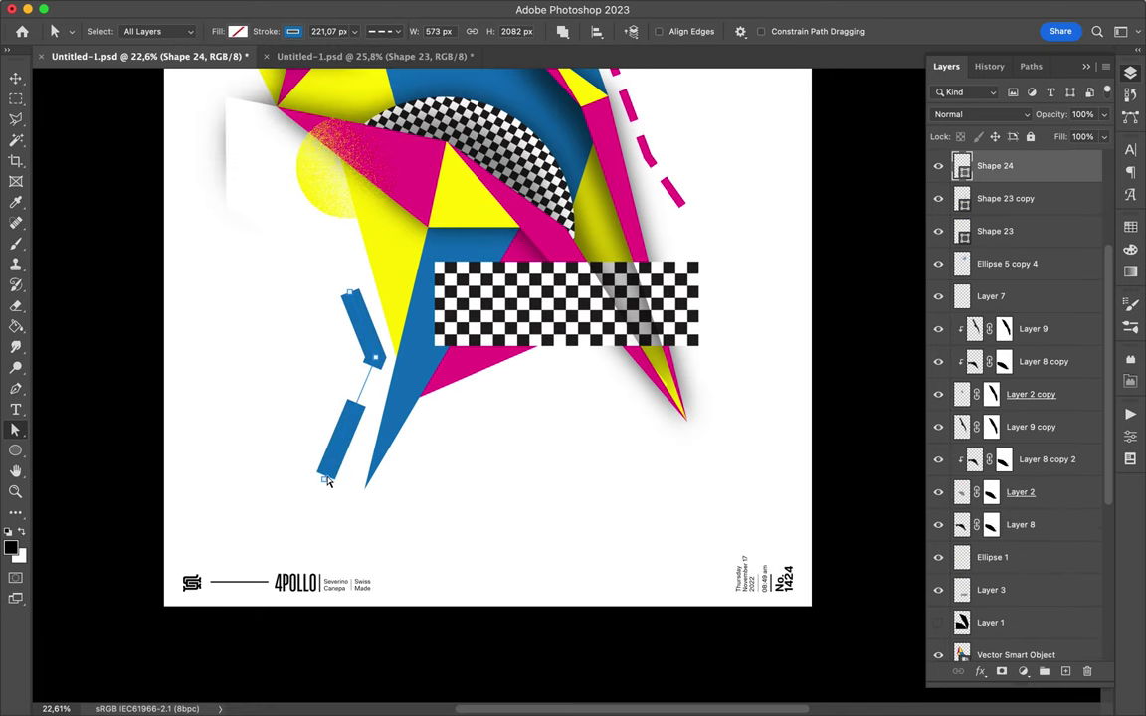
pyautogui.scroll(5, 589, 428)
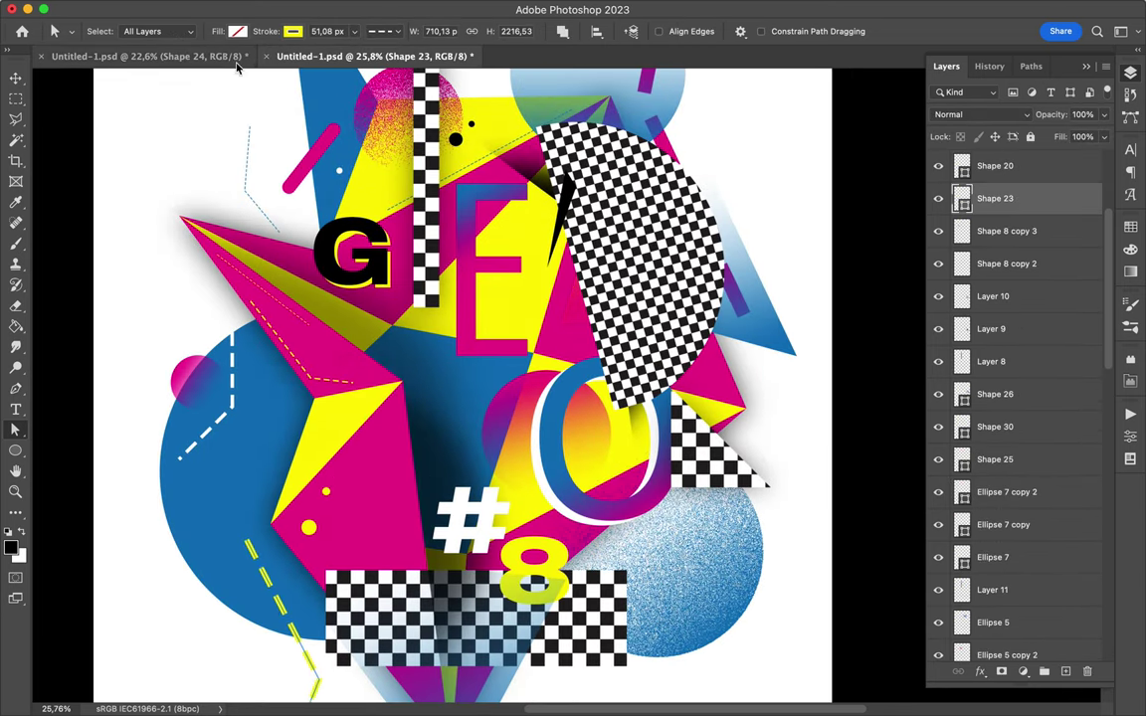
# On the other poster, set the new stroke's colour and width.
pyautogui.hotkey('ctrl', 'Tab')
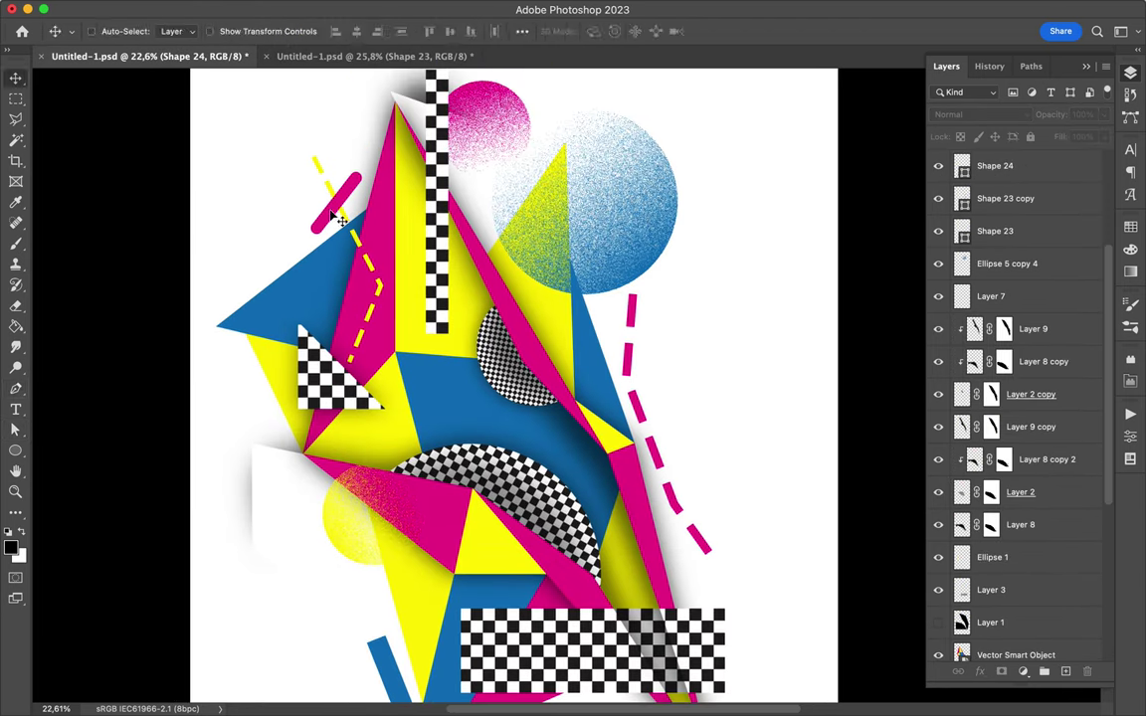
pyautogui.click(293, 31)
pyautogui.click(343, 31)
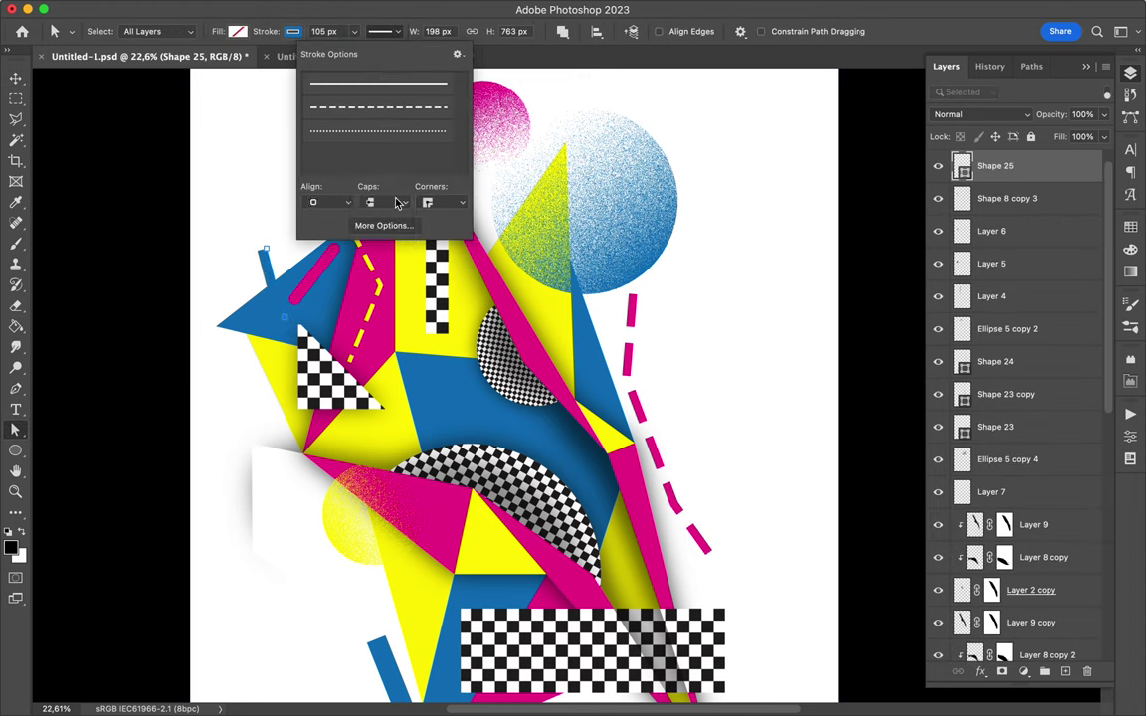
# Move a dash beside the pink triangle, rotate it, and make it black.
pyautogui.moveTo(277, 196)
pyautogui.mouseDown()
pyautogui.moveTo(403, 209)
pyautogui.moveTo(689, 565)
pyautogui.mouseUp()
pyautogui.hotkey('ctrl', 't')
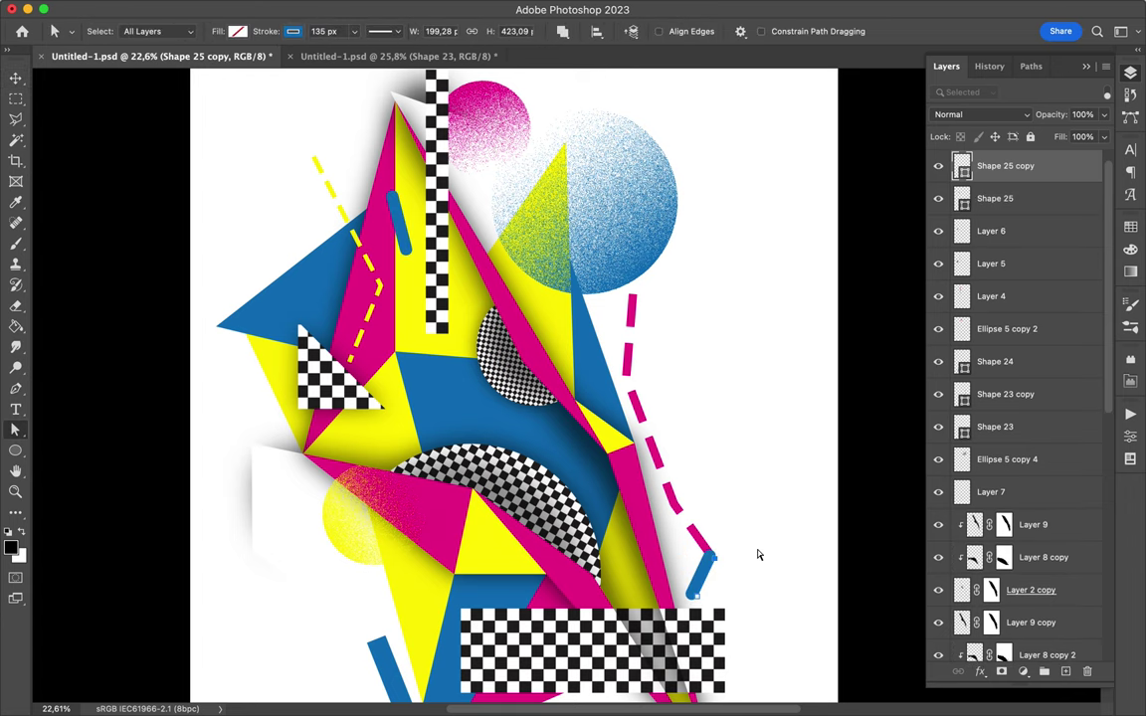
pyautogui.moveTo(756, 548); pyautogui.dragTo(690, 585)
pyautogui.press('Return')
pyautogui.click(239, 31)
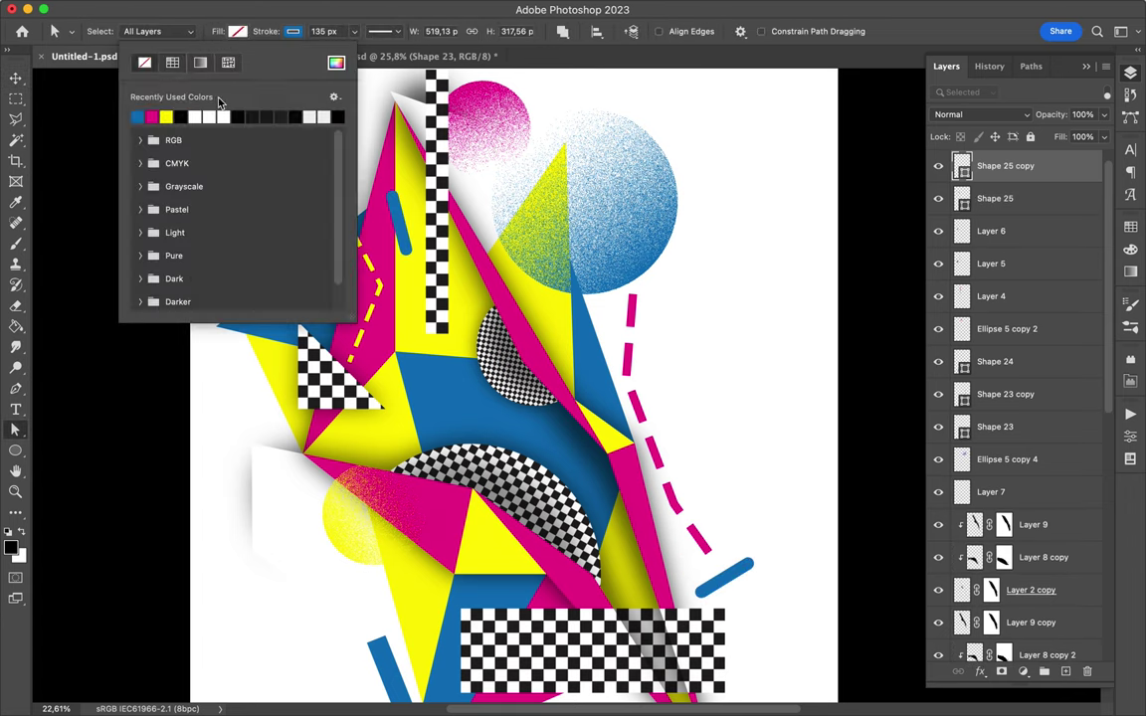
pyautogui.click(136, 117)
# Place a dash copy mid-canvas, recolour it yellow, and rotate a duplicate.
pyautogui.moveTo(726, 582)
pyautogui.mouseDown()
pyautogui.moveTo(457, 420)
pyautogui.moveTo(333, 583)
pyautogui.moveTo(398, 537)
pyautogui.mouseUp()
pyautogui.click(292, 31)
pyautogui.click(192, 116)
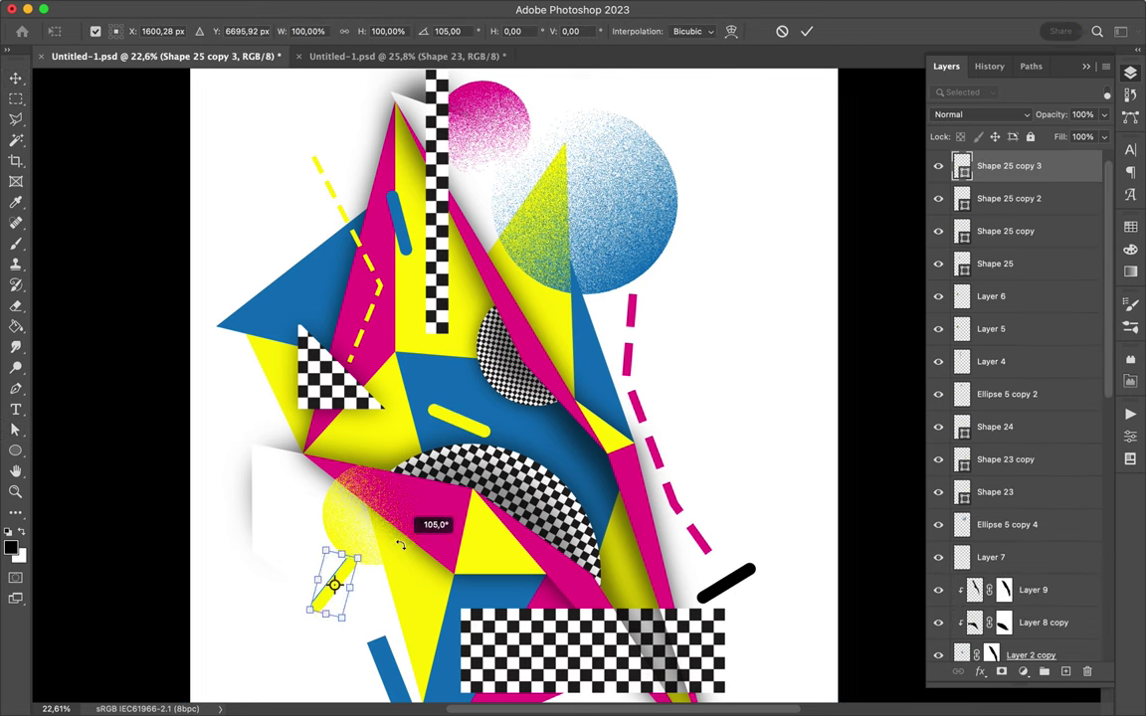
pyautogui.press('Return')
pyautogui.click(294, 31)
pyautogui.press('v')
# Check the layer options on the other poster and return to the working poster.
pyautogui.press('Return')
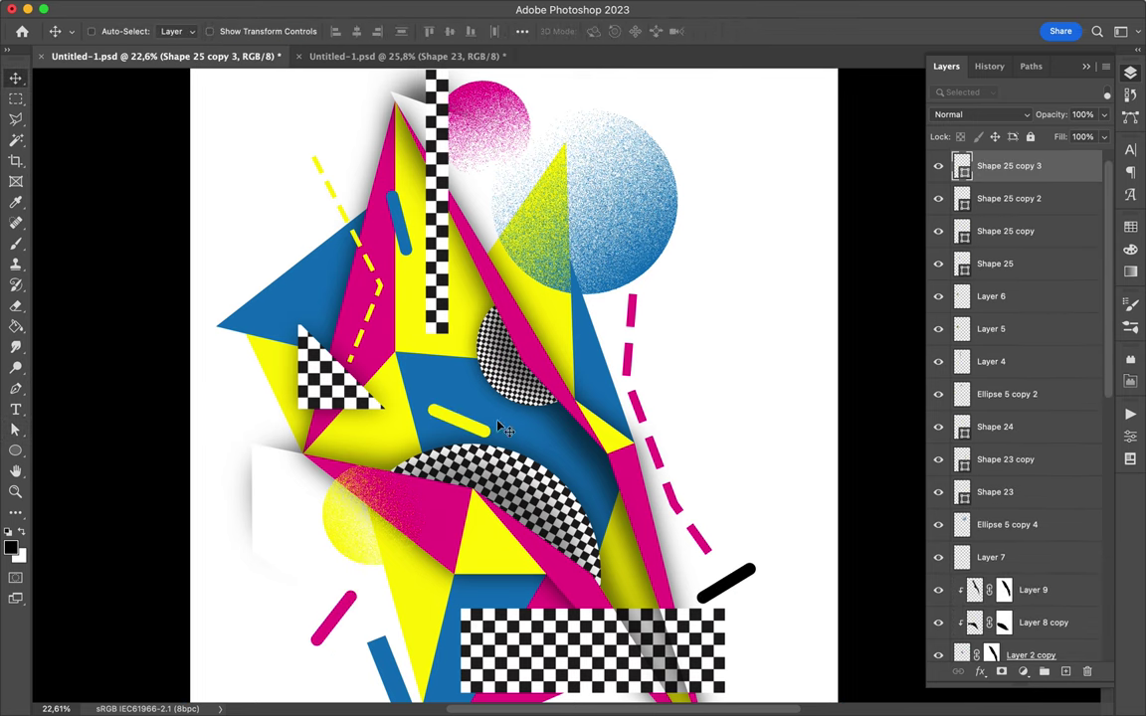
pyautogui.hotkey('ctrl', 'Tab')
pyautogui.rightClick(574, 263)
pyautogui.press('Escape')
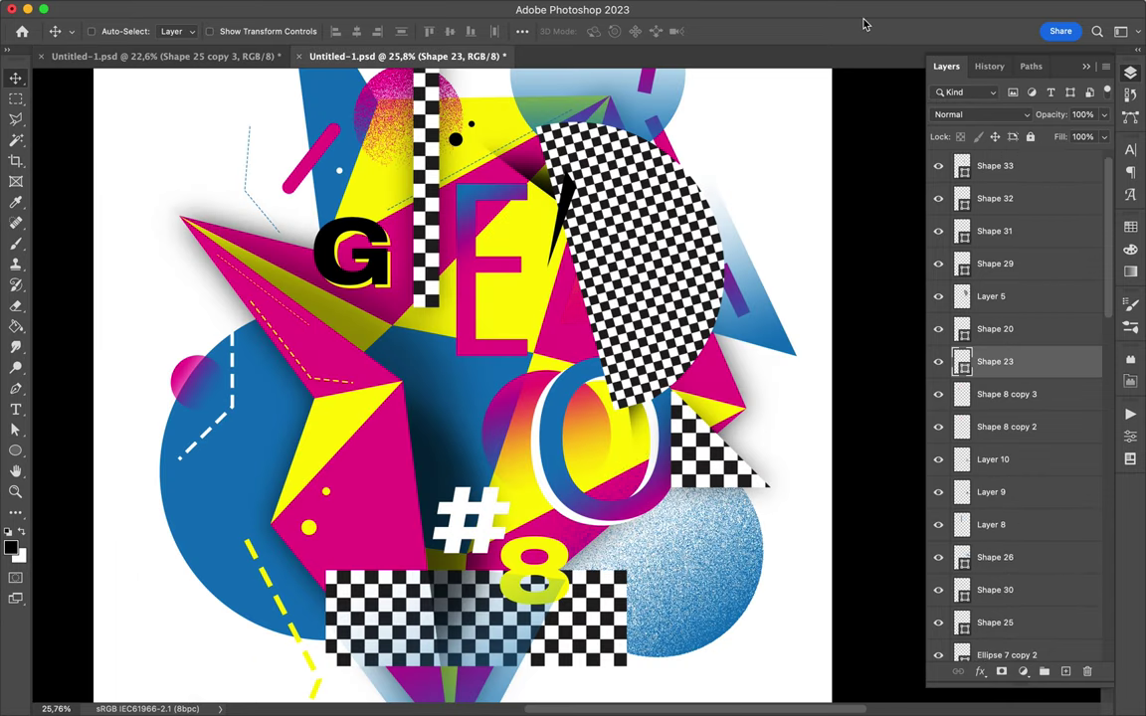
pyautogui.hotkey('ctrl', 'Tab')
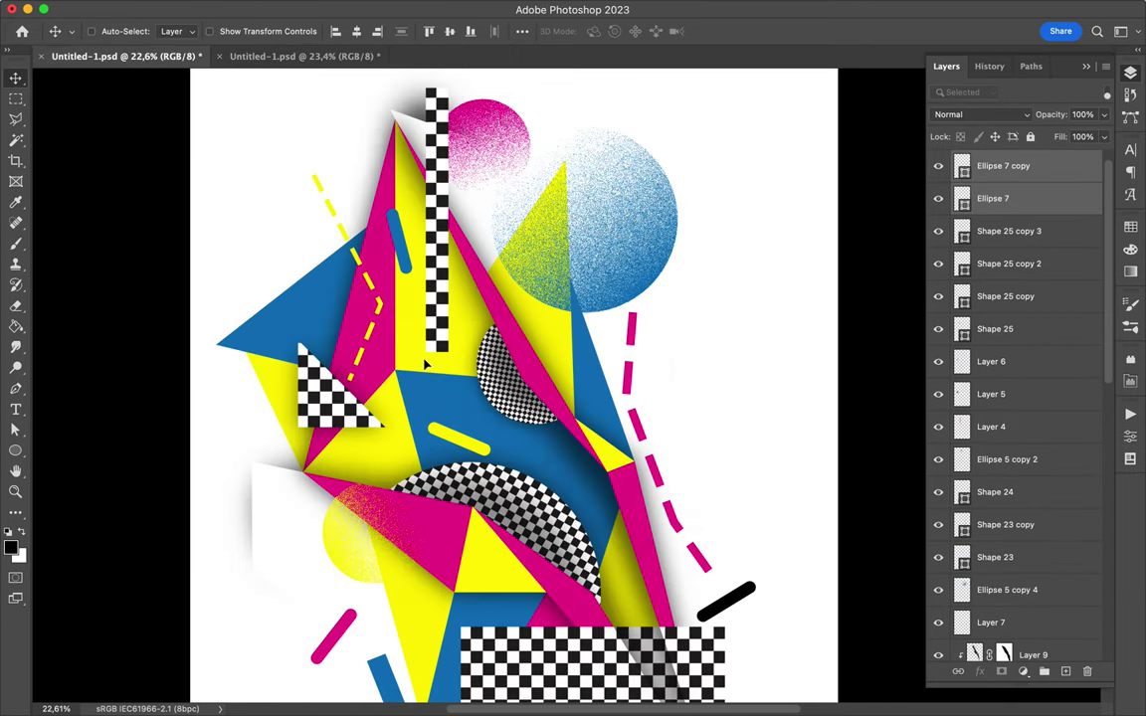
# Select the blue dashed line and the pink dash at lower left.
pyautogui.scroll(-4, 412, 376)
pyautogui.press('a')
pyautogui.click(379, 494)
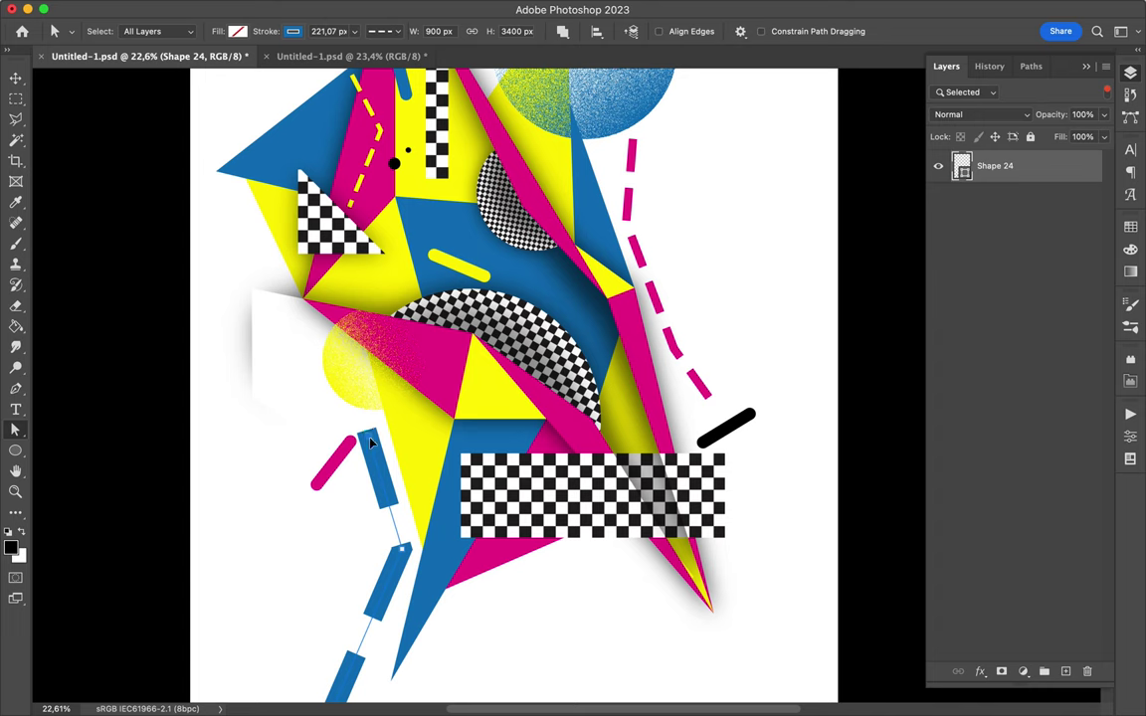
pyautogui.press('v')
pyautogui.click(345, 467)
pyautogui.scroll(3, 447, 538)
pyautogui.scroll(-4, 562, 609)
# Draw a circle and delete its left segment to leave a pink arc.
pyautogui.press('u')
pyautogui.moveTo(524, 484)
pyautogui.mouseDown()
pyautogui.moveTo(616, 593)
pyautogui.moveTo(696, 255)
pyautogui.moveTo(328, 323)
pyautogui.mouseUp()
pyautogui.press('a')
pyautogui.click(600, 210)
pyautogui.press('Delete')
pyautogui.press('v')
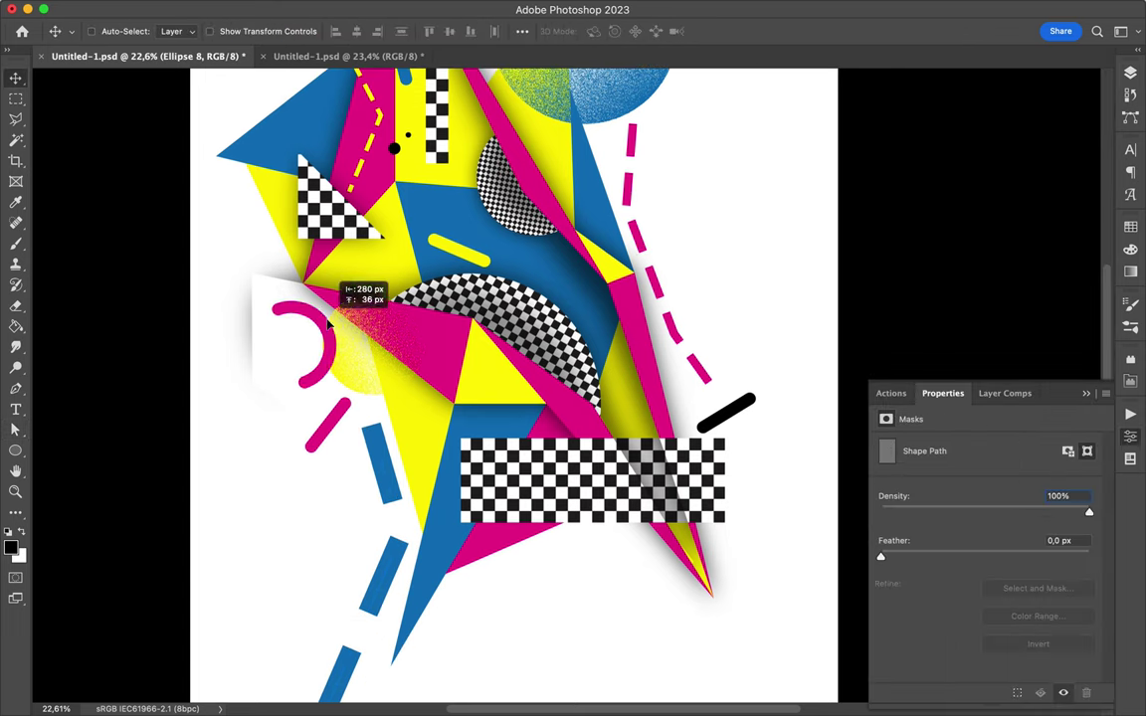
# Duplicate the pink arc and rotate the copy at upper right.
pyautogui.press('a')
pyautogui.press('v')
pyautogui.scroll(3, 398, 348)
pyautogui.hotkey('ctrl', 'j')
pyautogui.hotkey('ctrl', 't')
pyautogui.moveTo(633, 265)
pyautogui.mouseDown()
pyautogui.moveTo(611, 252)
pyautogui.moveTo(602, 363)
pyautogui.mouseUp()
pyautogui.press('Return')
# Move the letter G into the middle of the poster.
pyautogui.press('a')
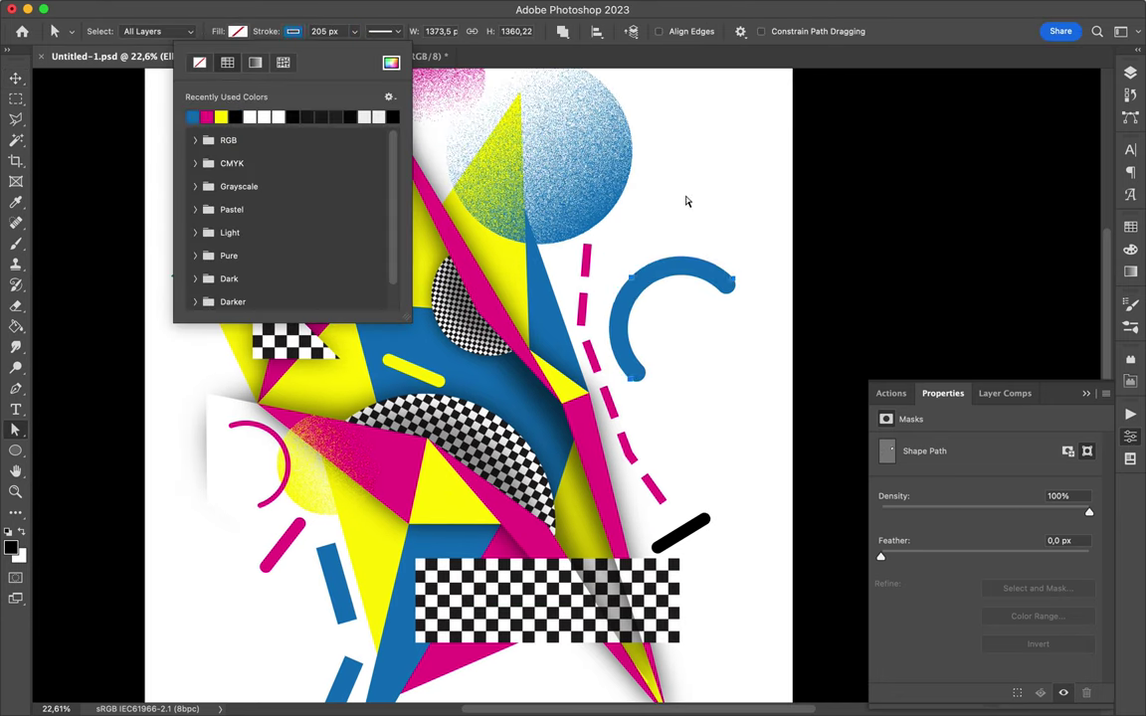
pyautogui.press('Return')
pyautogui.moveTo(304, 245); pyautogui.dragTo(375, 294)
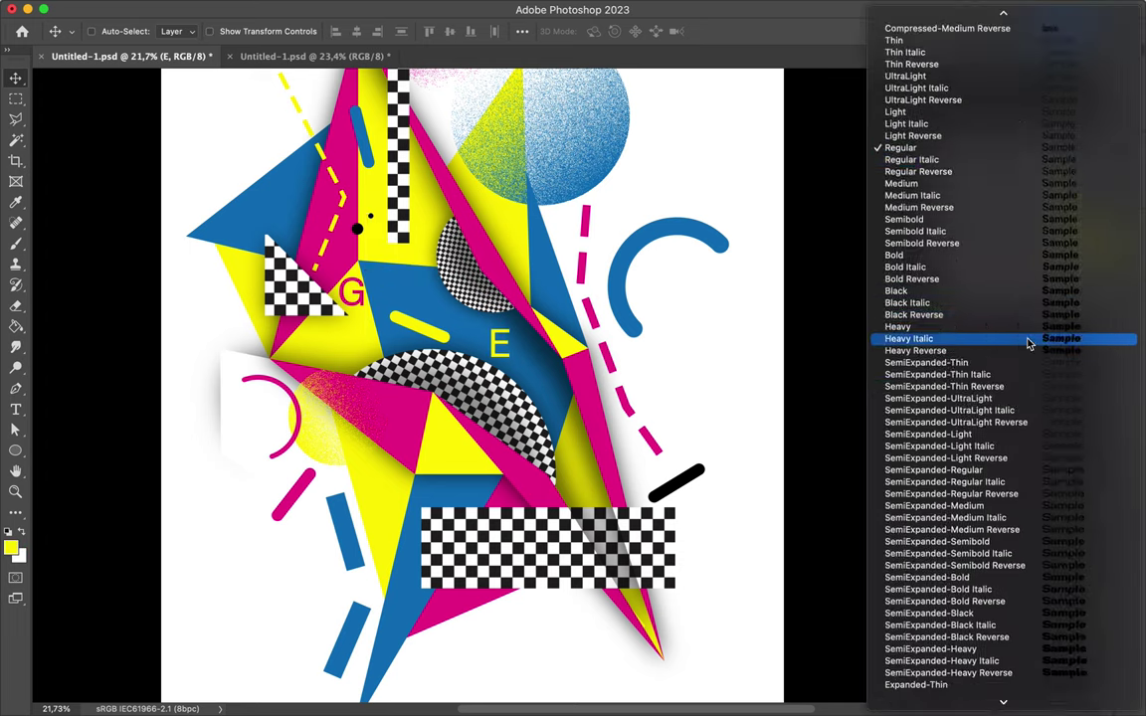
# Enlarge the yellow E, move it down-right, lower its layer, and nudge the yellow dash up.
pyautogui.hotkey('ctrl', 't')
pyautogui.moveTo(487, 321); pyautogui.dragTo(485, 263)
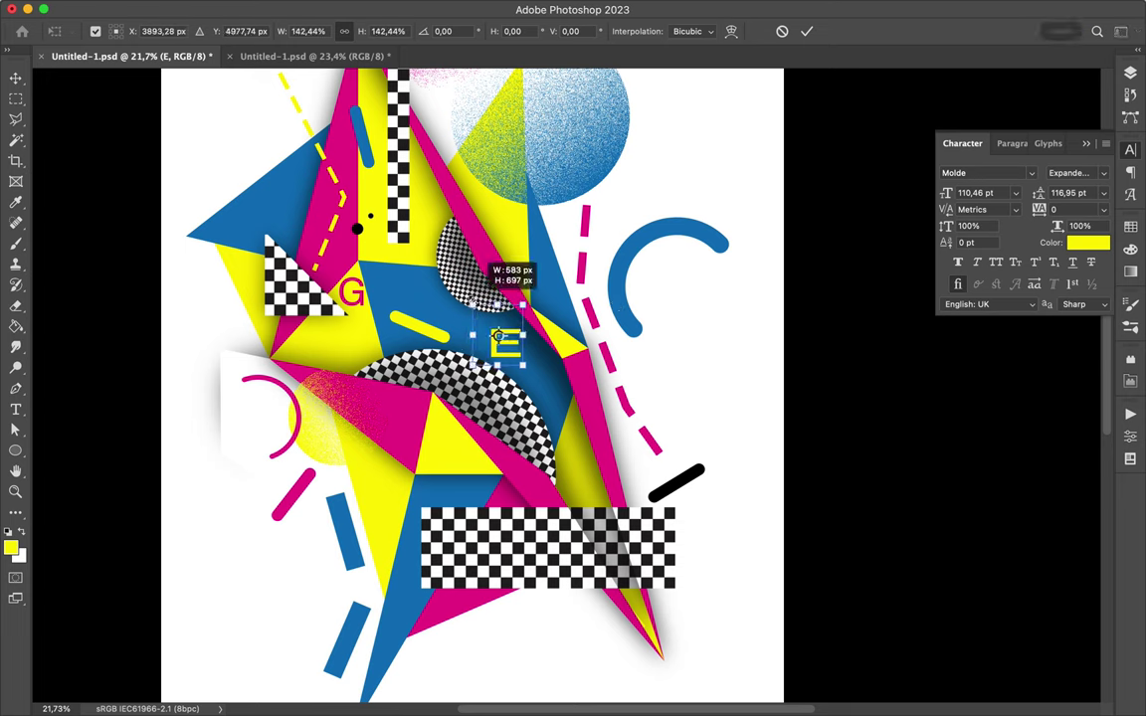
pyautogui.press('Return')
pyautogui.moveTo(495, 331); pyautogui.dragTo(498, 340)
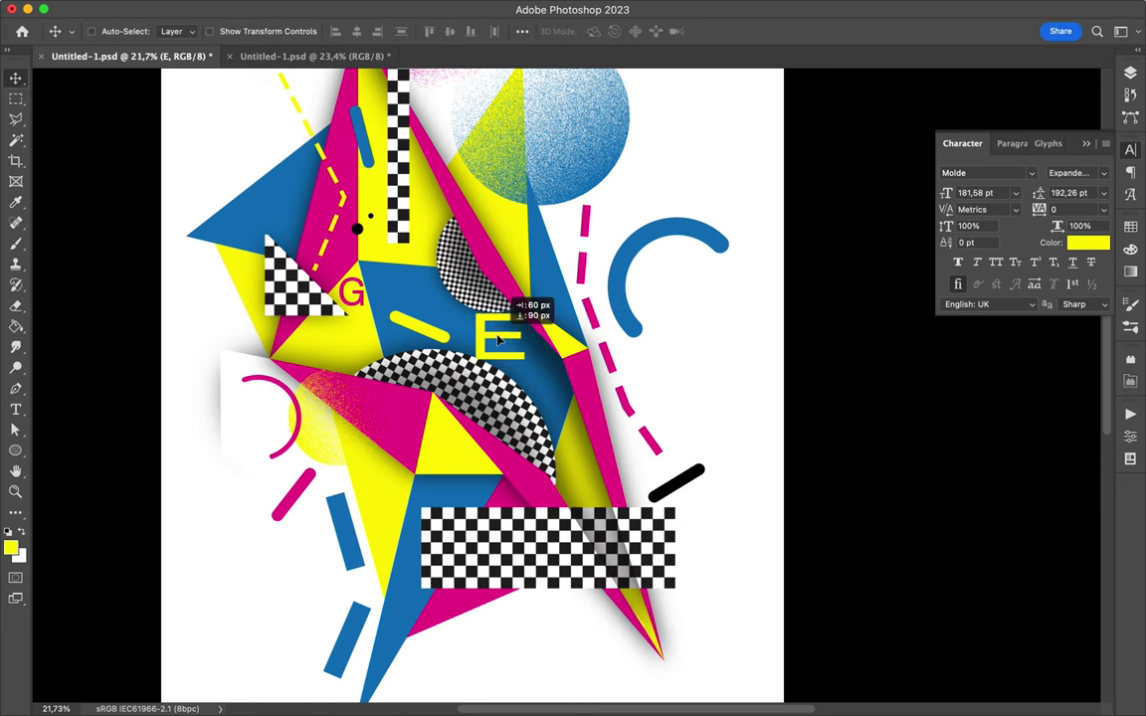
pyautogui.press('F7')
pyautogui.moveTo(1021, 235); pyautogui.dragTo(1024, 556)
pyautogui.moveTo(446, 318); pyautogui.dragTo(421, 296)
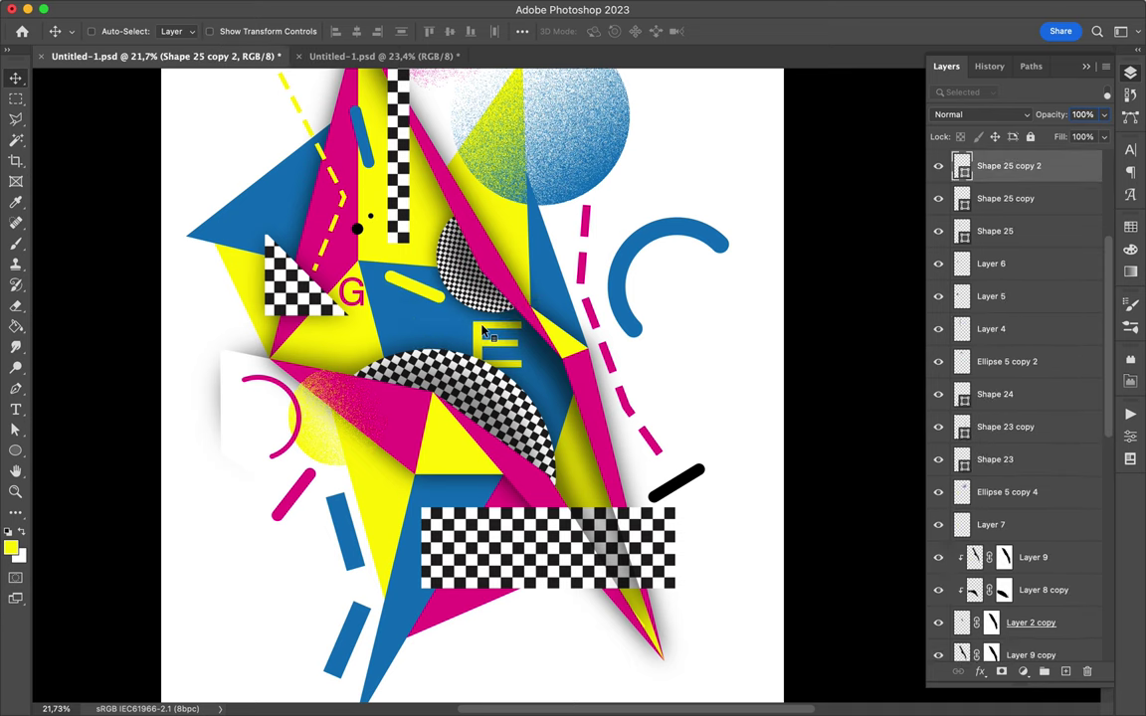
# Duplicate the E as an O in Compressed-Black style with colour 000000.
pyautogui.moveTo(484, 331); pyautogui.dragTo(422, 493)
pyautogui.doubleClick(426, 500)
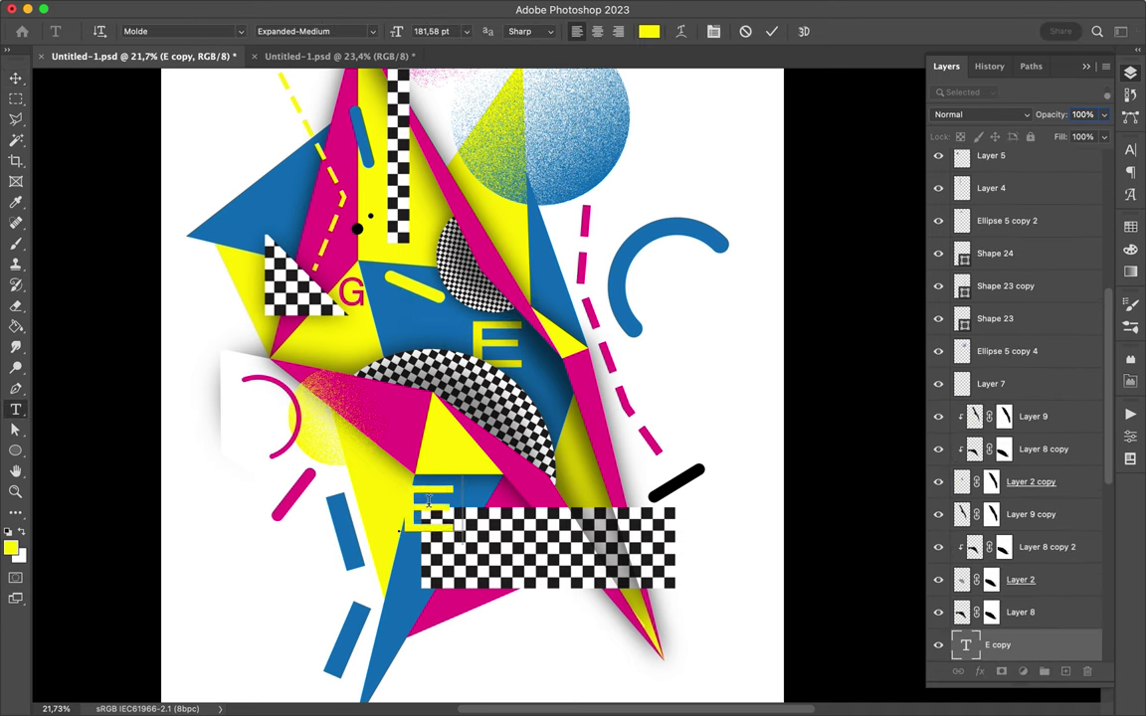
pyautogui.write('O')
pyautogui.hotkey('ctrl', 'Return')
pyautogui.click(1130, 149)
pyautogui.click(1034, 174)
pyautogui.scroll(10, 1005, 231)
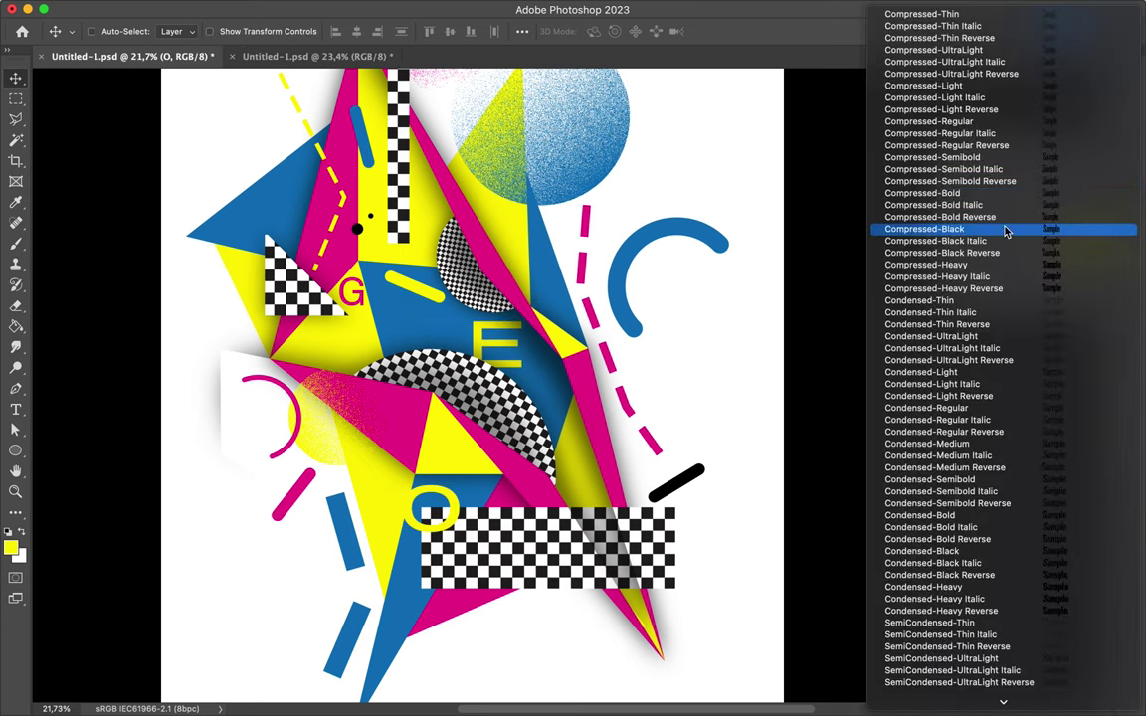
pyautogui.click(1005, 230)
pyautogui.click(1087, 242)
pyautogui.write('000000')
pyautogui.press('Return')
# Stretch the black O taller, move it above the checkerboard, and copy it.
pyautogui.hotkey('ctrl', 't')
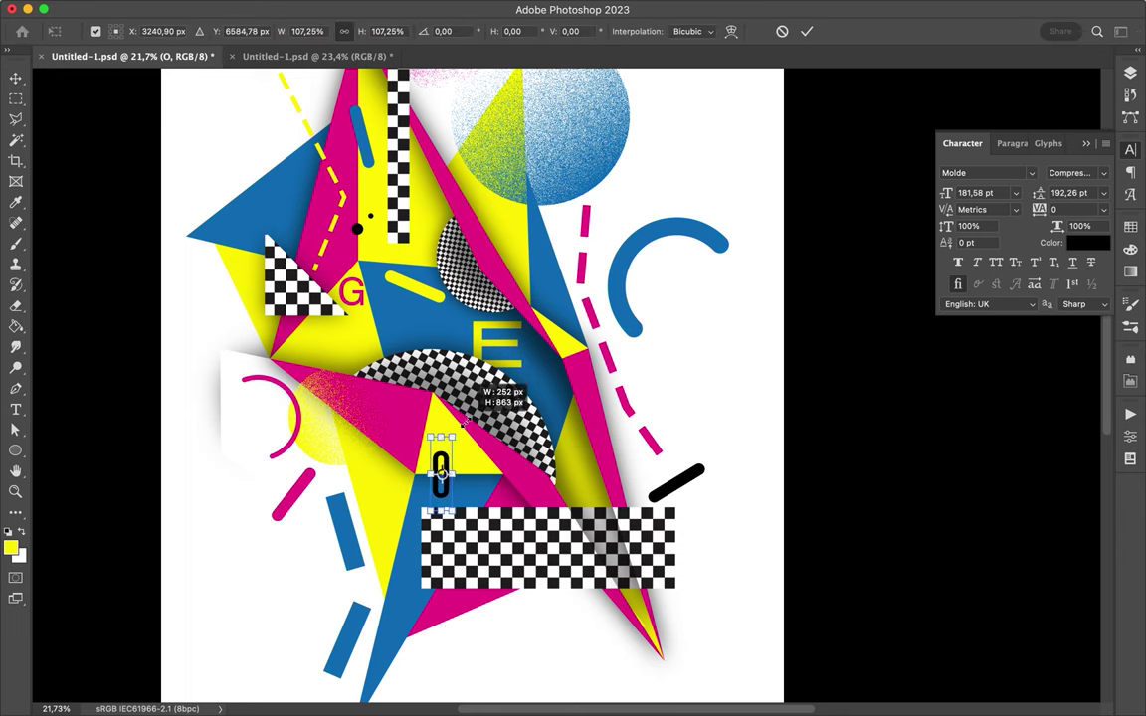
pyautogui.press('Return')
pyautogui.moveTo(448, 458); pyautogui.dragTo(441, 465)
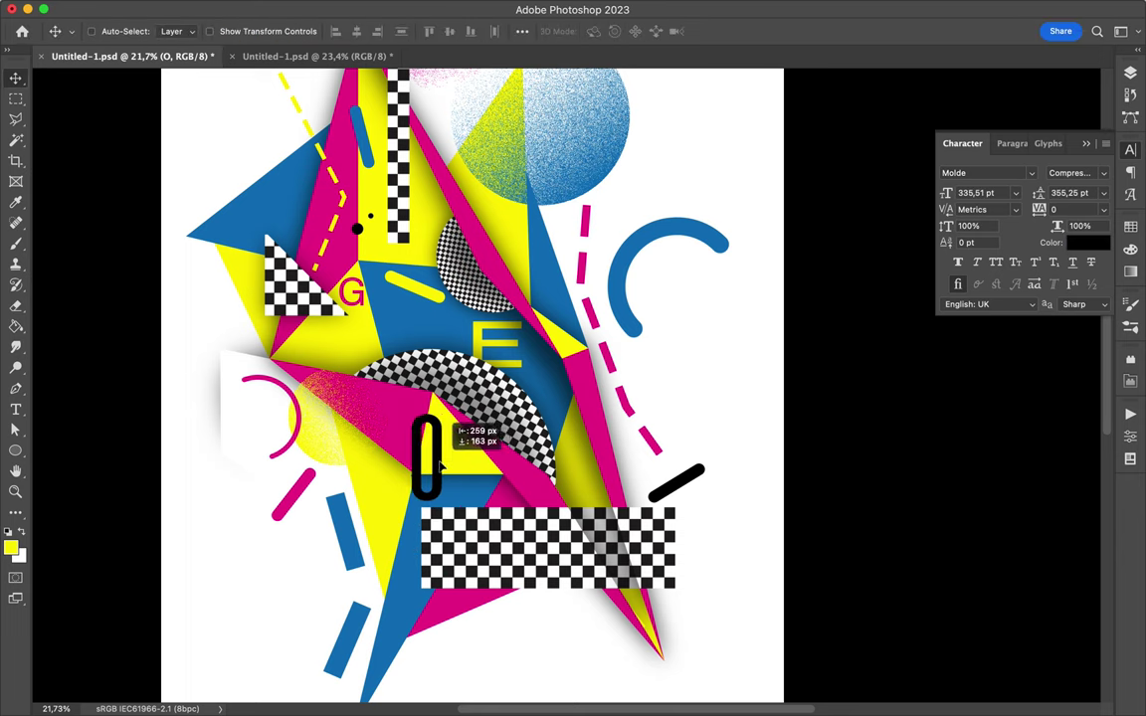
pyautogui.moveTo(468, 498); pyautogui.dragTo(515, 584)
pyautogui.click(1130, 71)
pyautogui.click(1130, 227)
# Retype the copied letter as a # in Heavy style and nudge it slightly left.
pyautogui.doubleClick(486, 582)
pyautogui.write('#')
pyautogui.press('Escape')
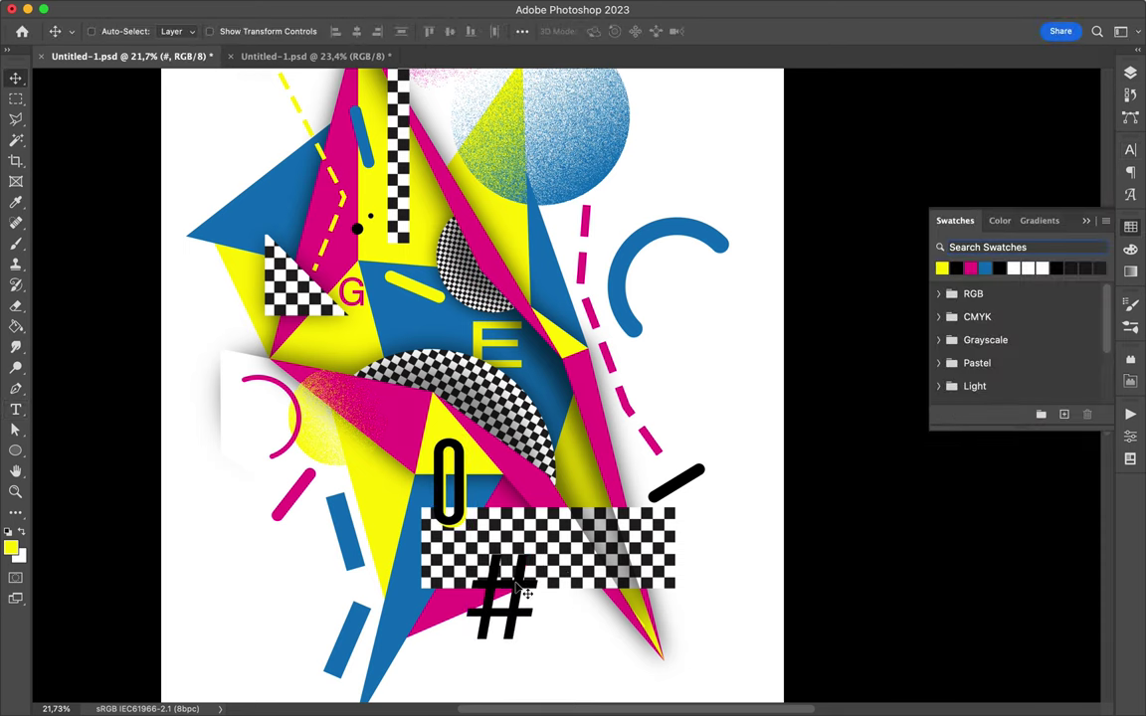
pyautogui.click(1130, 149)
pyautogui.click(1074, 173)
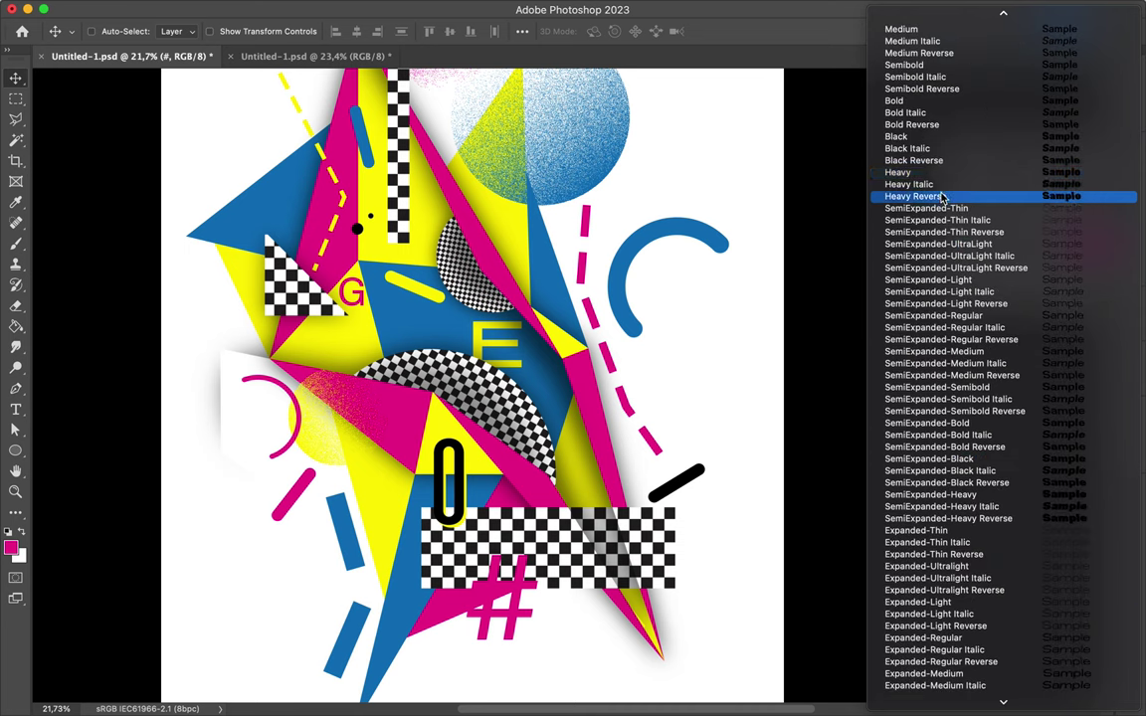
pyautogui.click(935, 179)
pyautogui.moveTo(568, 599); pyautogui.dragTo(551, 597)
# Switch the # to Medium Reverse style and move it toward the pink triangle's tip.
pyautogui.scroll(-3, 551, 600)
pyautogui.scroll(1, 545, 606)
pyautogui.hotkey('ctrl', 't')
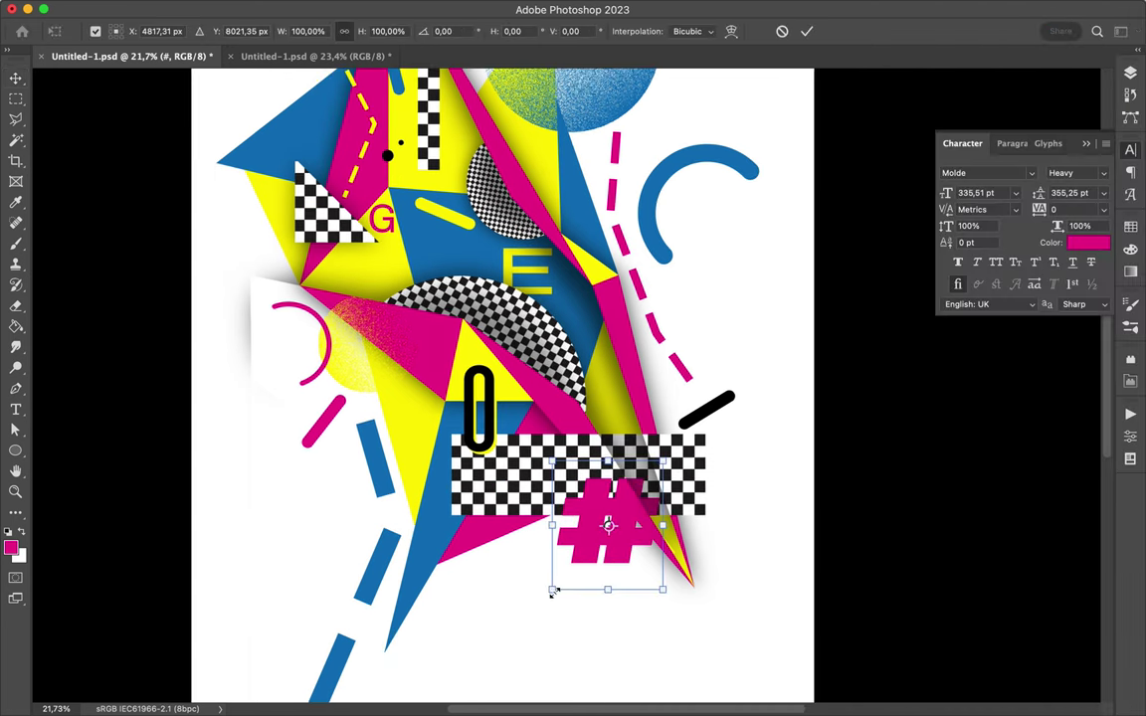
pyautogui.press('Return')
pyautogui.scroll(2, 636, 537)
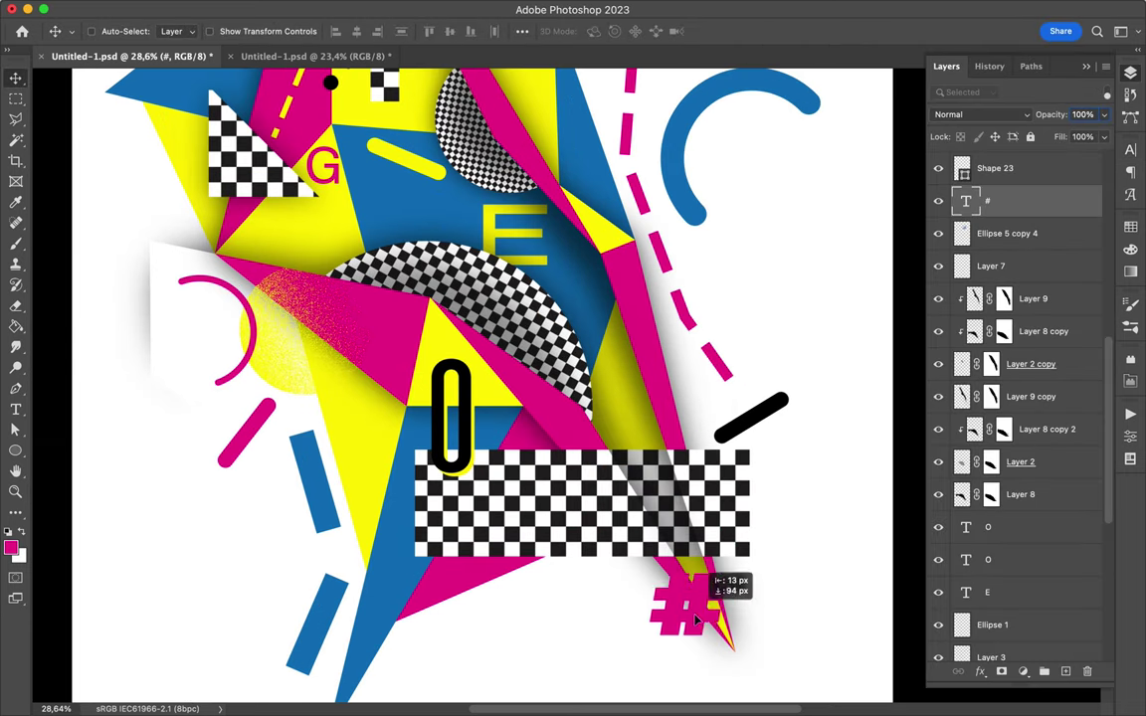
pyautogui.click(1130, 149)
pyautogui.click(1079, 174)
pyautogui.click(1035, 157)
pyautogui.click(1102, 175)
pyautogui.moveTo(686, 616)
pyautogui.mouseDown()
pyautogui.moveTo(711, 607)
pyautogui.moveTo(411, 573)
pyautogui.mouseUp()
pyautogui.click(919, 189)
pyautogui.scroll(3, 711, 627)
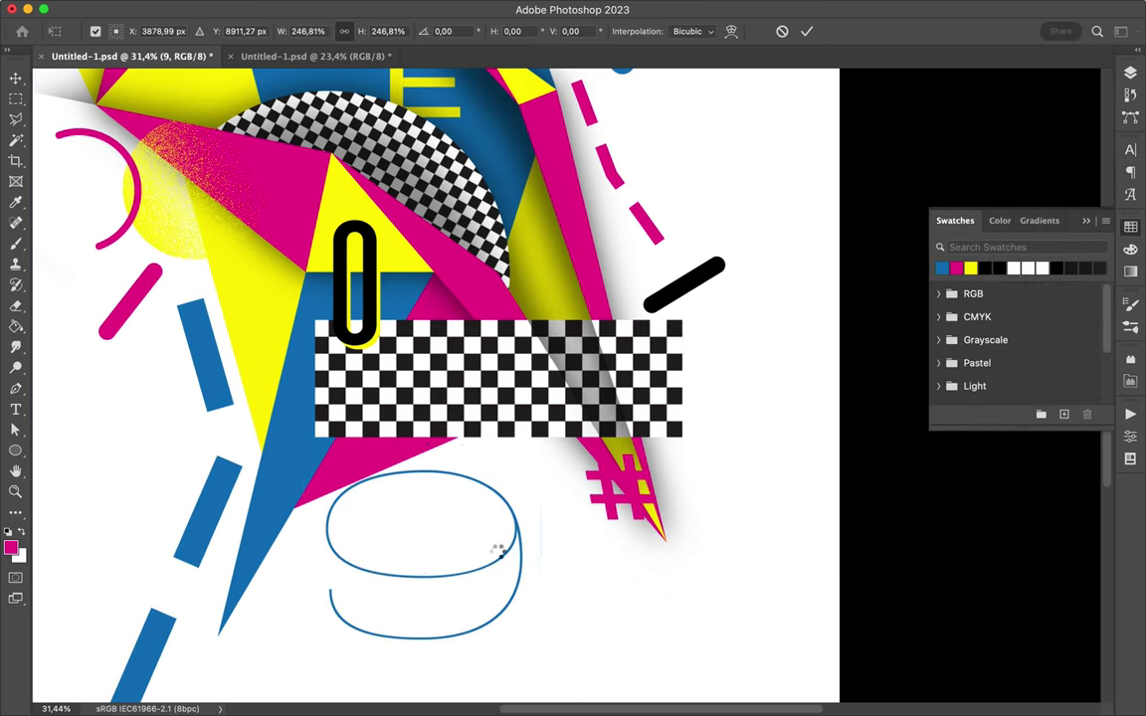
# Duplicate the outlined 9 up and left, colour the copy yellow, and reorder it in Layers.
pyautogui.press('Return')
pyautogui.moveTo(500, 562); pyautogui.dragTo(491, 534)
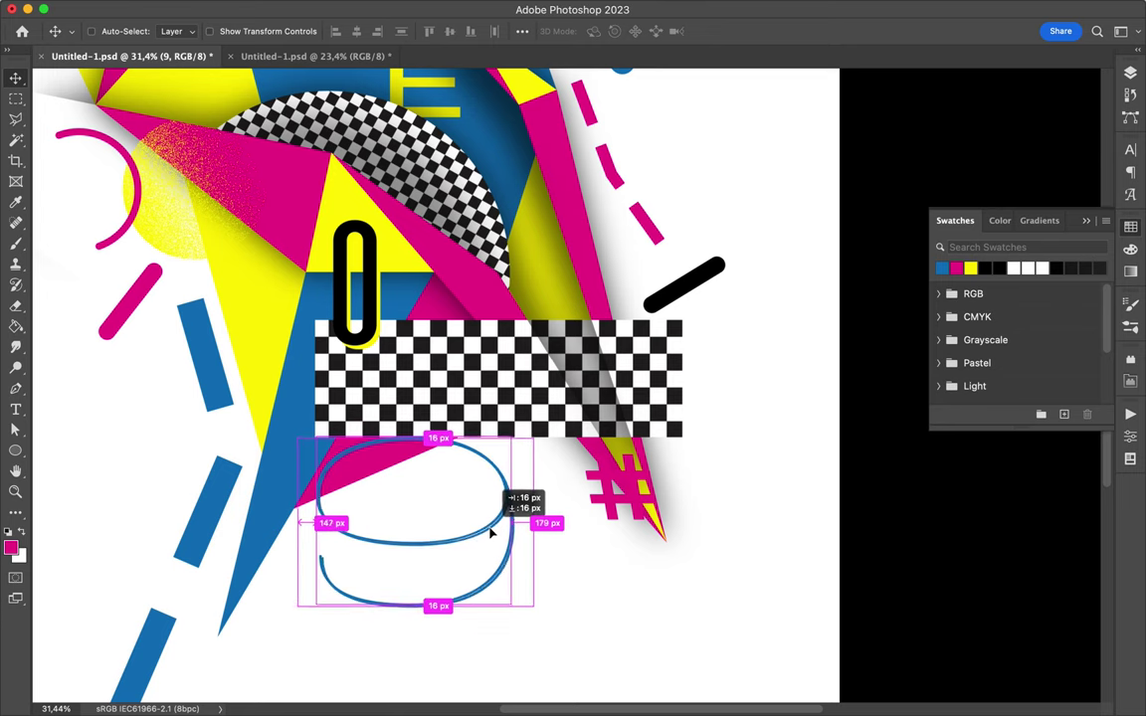
pyautogui.click(970, 268)
pyautogui.click(1129, 73)
pyautogui.moveTo(1015, 233); pyautogui.dragTo(1024, 252)
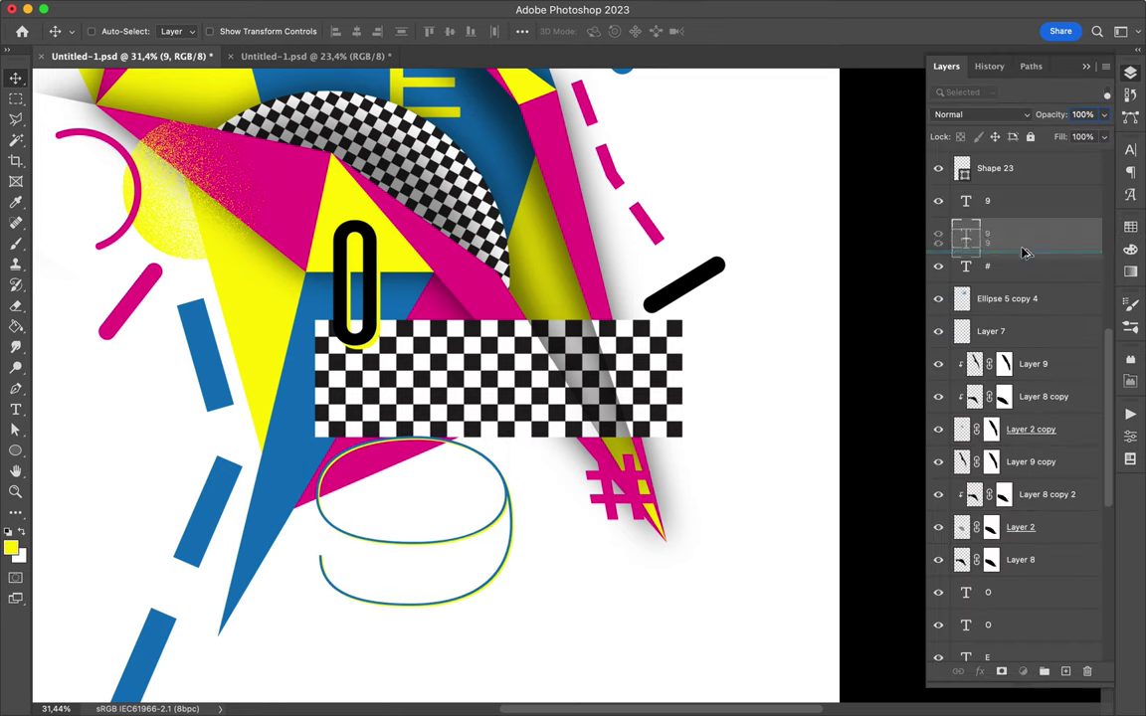
# Add a third, pink copy of the 9 and shift it slightly right.
pyautogui.moveTo(481, 542); pyautogui.dragTo(476, 537)
pyautogui.click(1130, 227)
pyautogui.click(962, 194)
pyautogui.hotkey('alt', 'BackSpace')
pyautogui.scroll(2, 724, 416)
pyautogui.moveTo(539, 663); pyautogui.dragTo(560, 660)
# Move the artwork up and right, then save the poster.
pyautogui.scroll(-3, 614, 575)
pyautogui.scroll(-2, 650, 565)
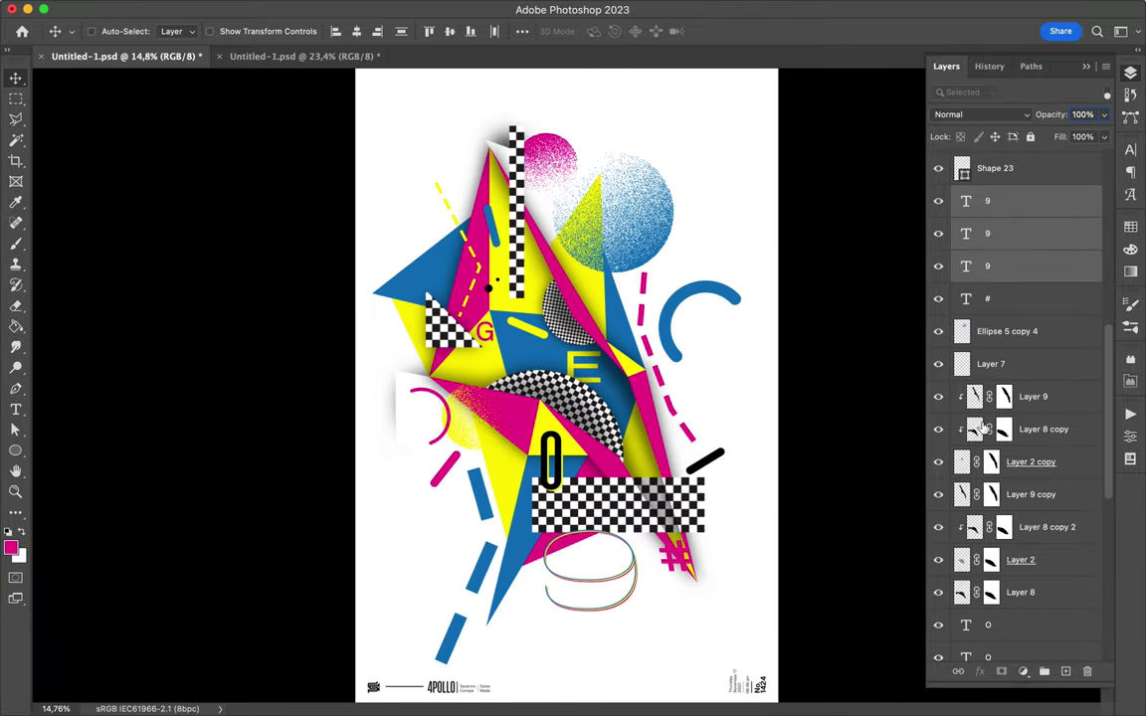
pyautogui.scroll(5, 1043, 301)
pyautogui.scroll(-5, 1043, 302)
pyautogui.moveTo(680, 458); pyautogui.dragTo(690, 435)
pyautogui.press('super+s')
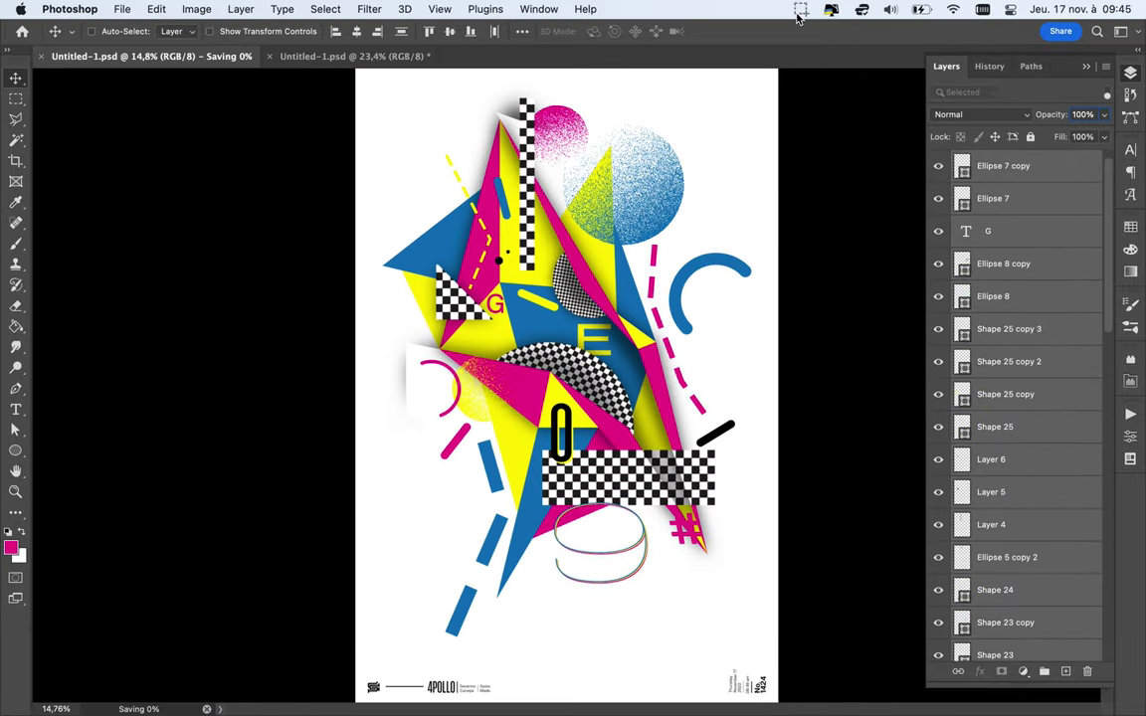